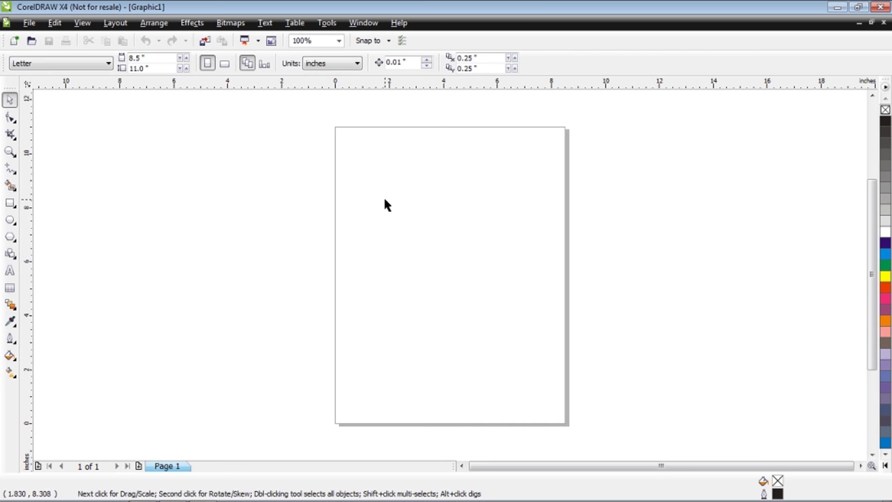
- Draw a 3.292-inch circle near the page's upper middle and fill it RGB 234, 68, 32
click(9, 219)
drag(402, 197, 476, 286)
double_click(779, 481)
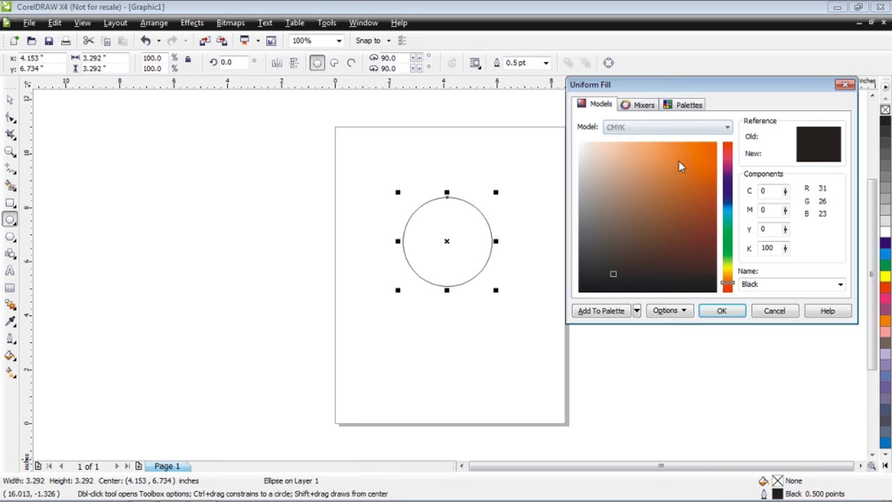
click(668, 127)
click(677, 163)
double_click(767, 190)
text(234)
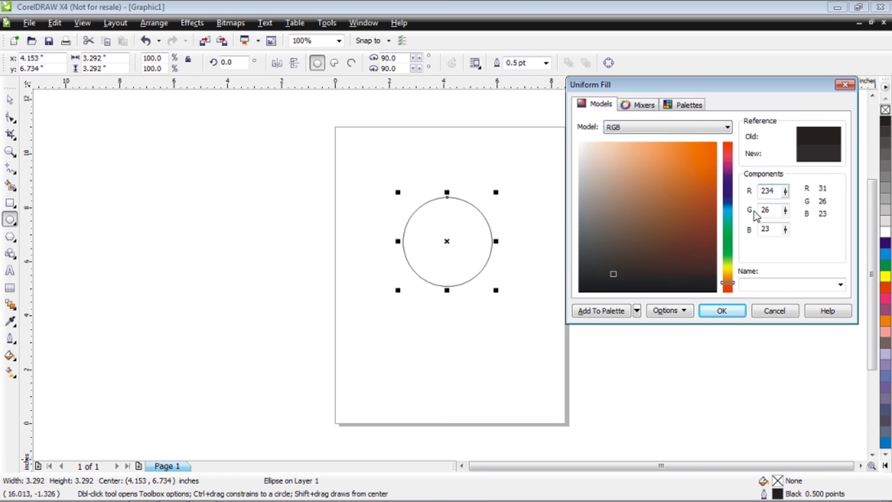
double_click(770, 209)
double_click(757, 229)
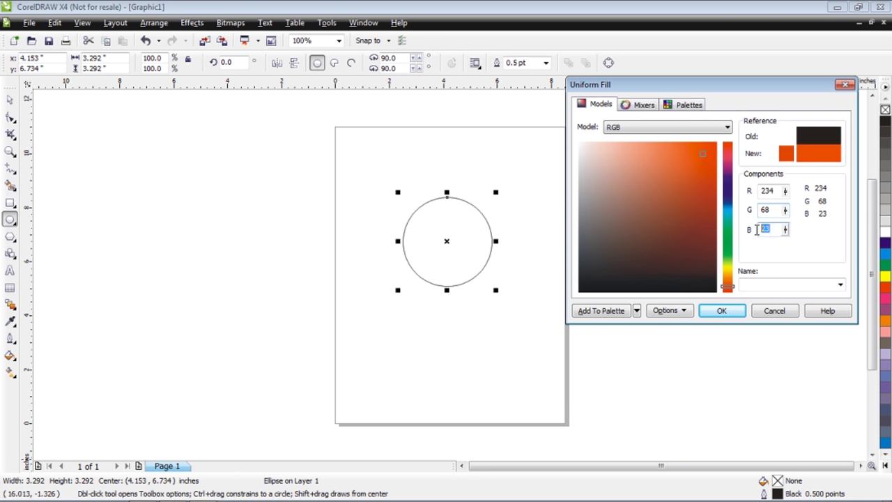
text(32)
click(723, 311)
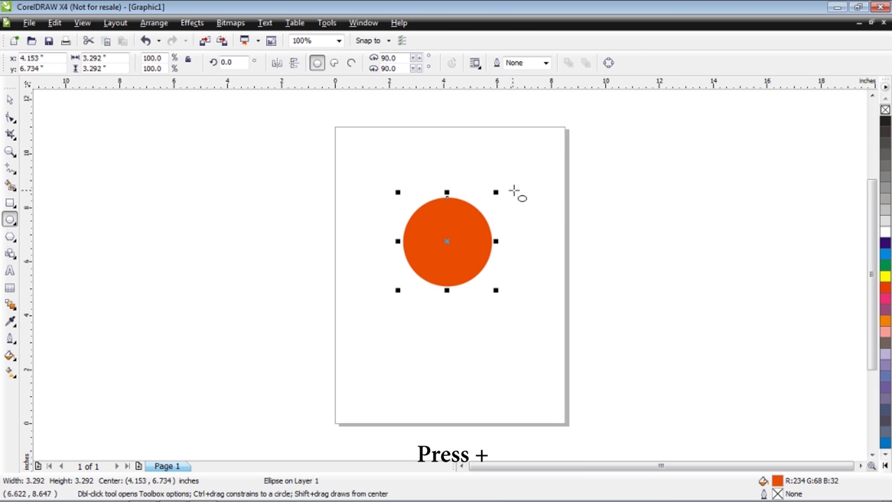
- Trim a smaller concentric copy out of the circle and move the ring right
drag(497, 191, 486, 202)
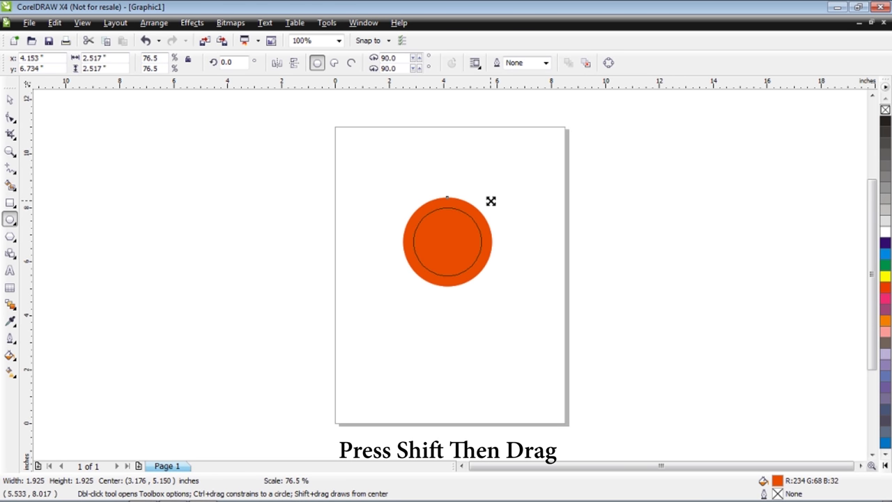
click(885, 275)
click(10, 103)
drag(360, 161, 486, 283)
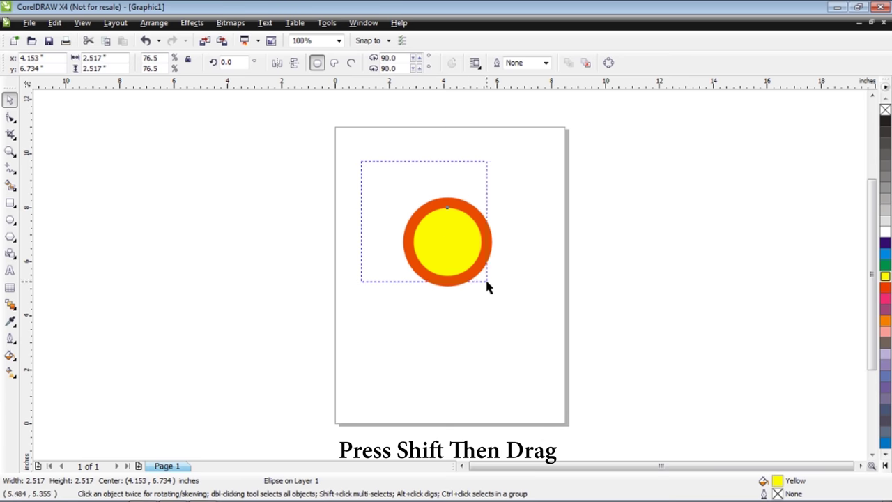
click(483, 63)
drag(471, 218, 524, 265)
click(461, 200)
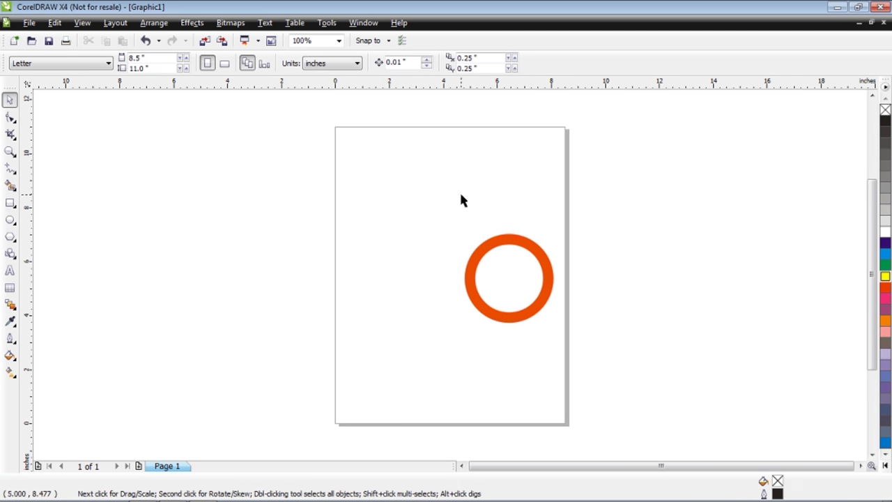
- Make a 2.348-inch cyan ring by trimming an inner copy, overlapping the orange ring's upper right
click(10, 220)
drag(370, 181, 439, 250)
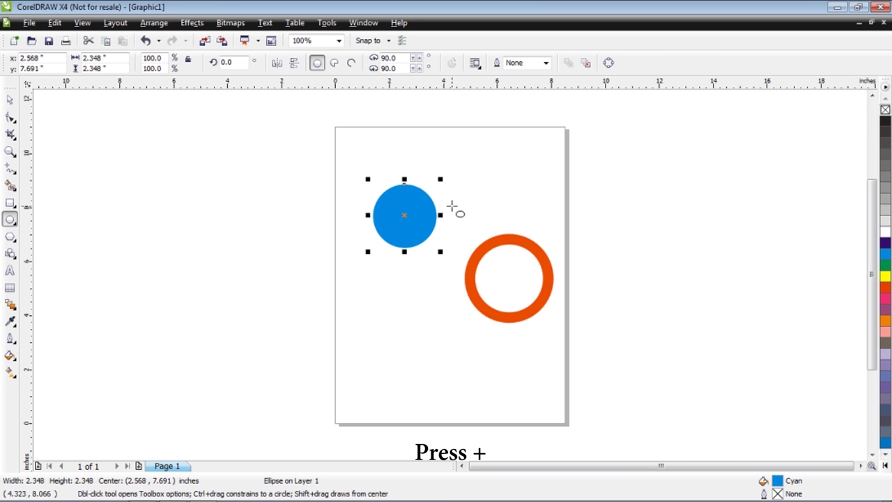
key(plus)
drag(440, 181, 432, 188)
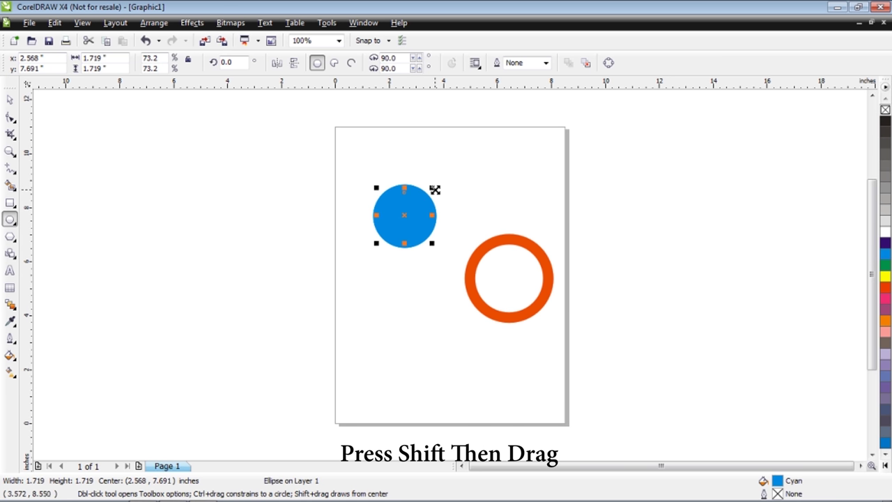
click(886, 277)
click(10, 101)
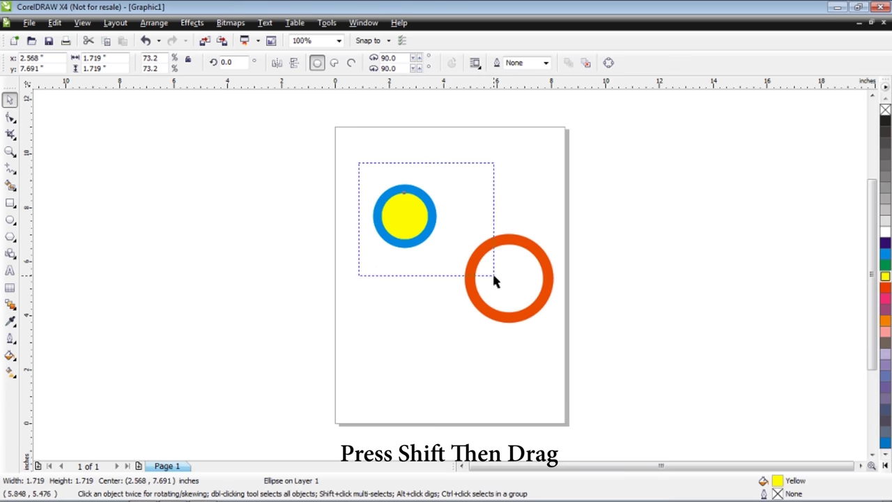
drag(359, 163, 491, 279)
click(474, 63)
drag(428, 212, 571, 233)
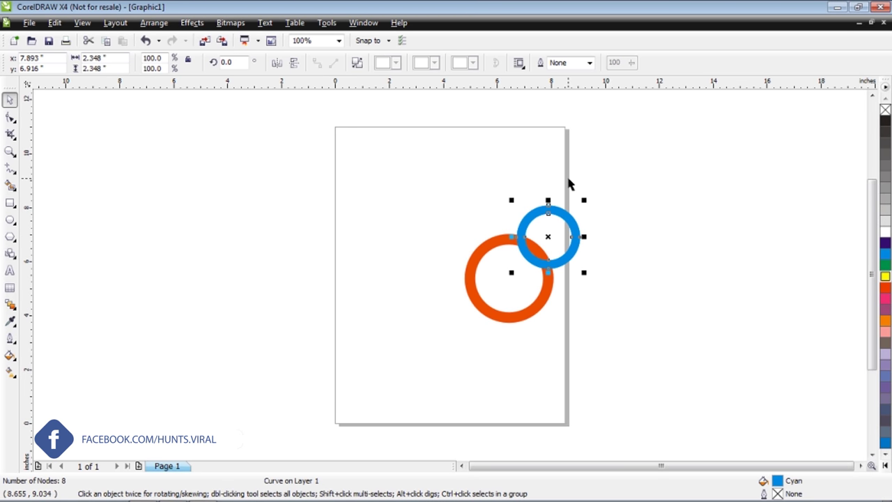
- Nudge the blue ring down and snap it against the orange ring
key(Down)
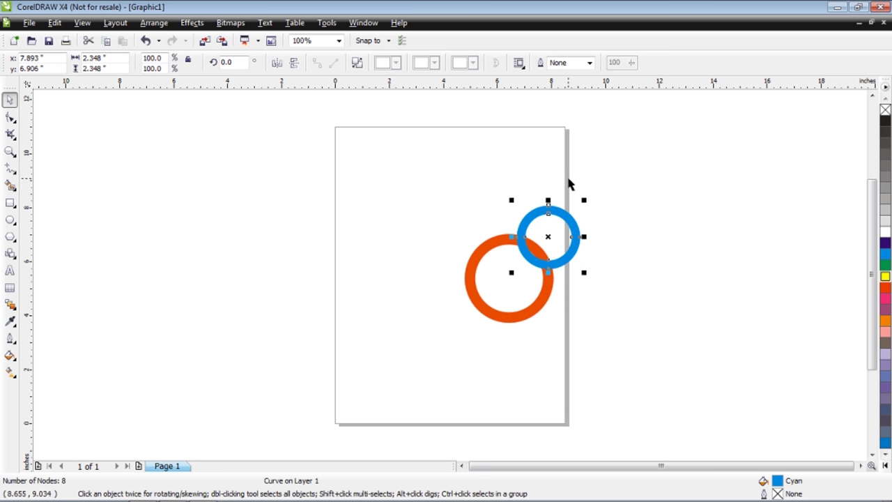
click(416, 207)
click(576, 223)
drag(574, 221, 573, 219)
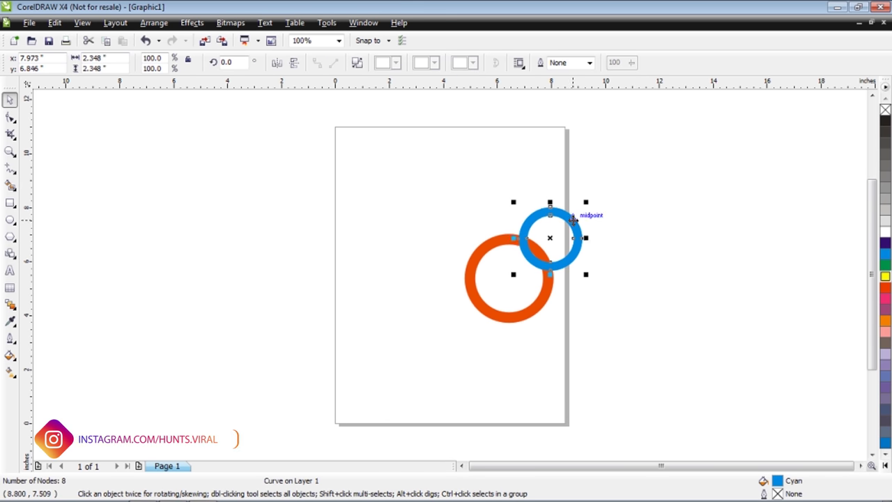
- Intersect the two rings and fill the overlap shape dark blue
drag(424, 200, 604, 344)
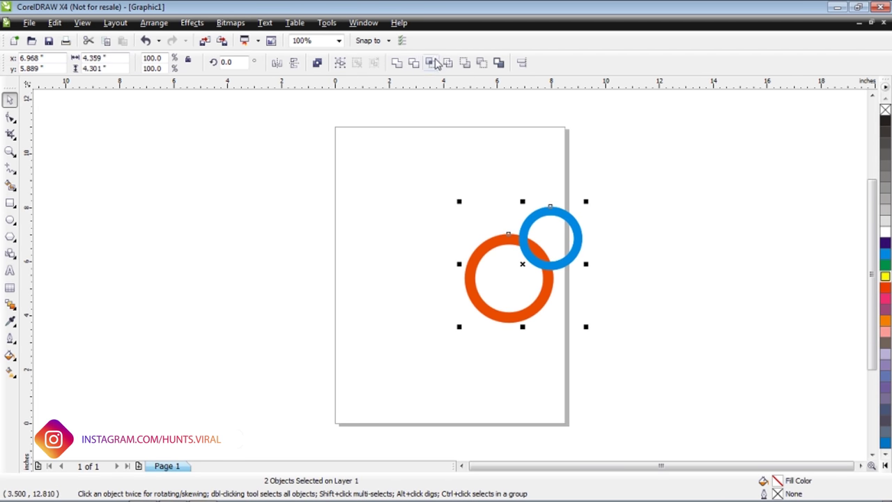
click(430, 62)
click(885, 242)
click(279, 207)
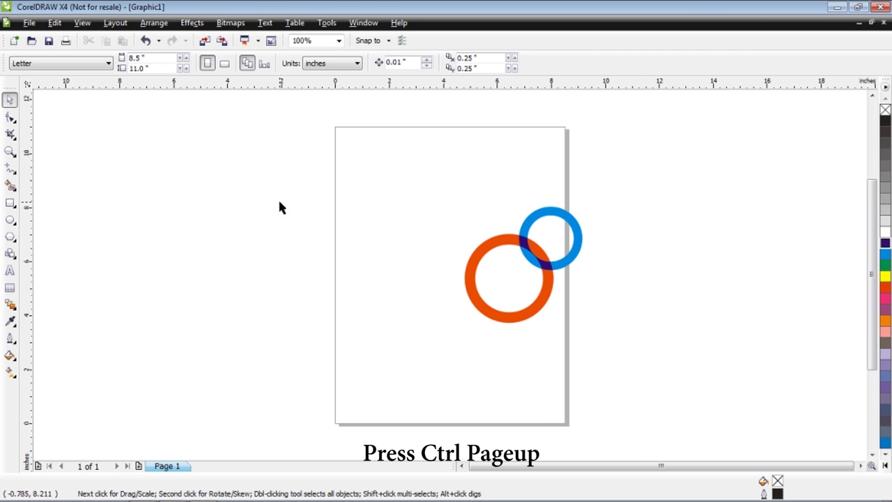
- Draw a new circle left of the rings, filled RGB 254, 191, 32 with no outline
click(9, 220)
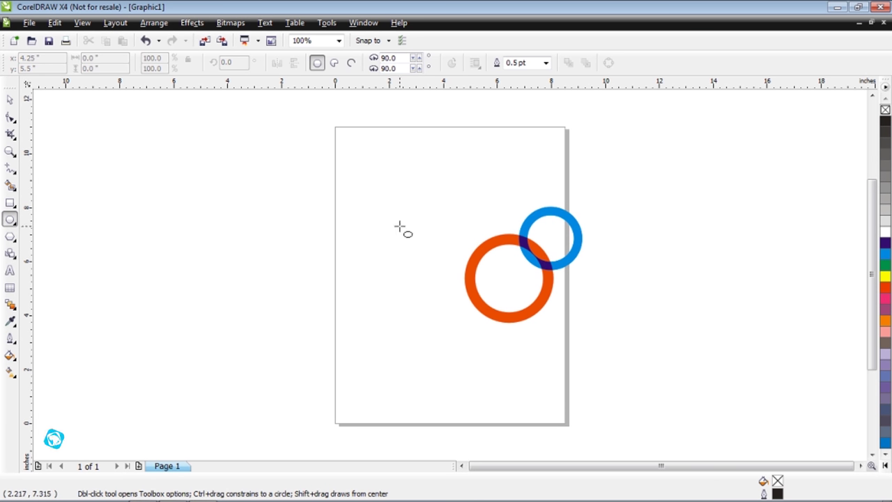
drag(369, 216, 427, 273)
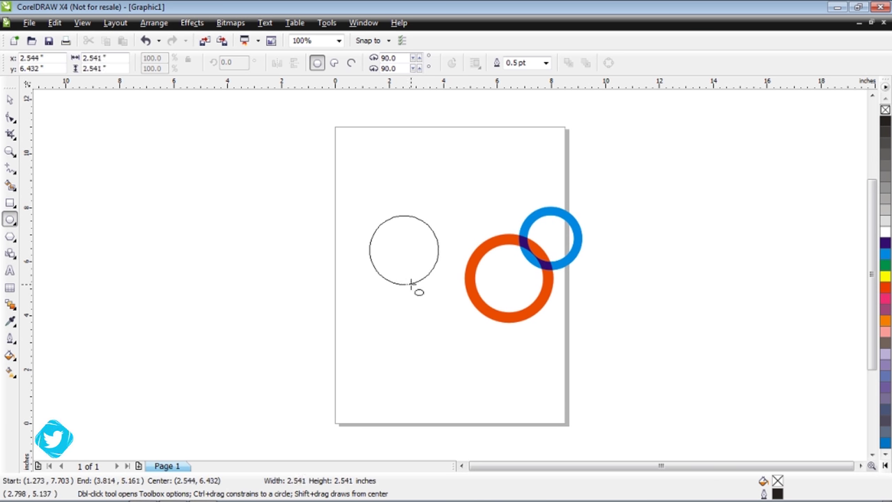
double_click(765, 480)
click(667, 127)
click(667, 164)
double_click(772, 194)
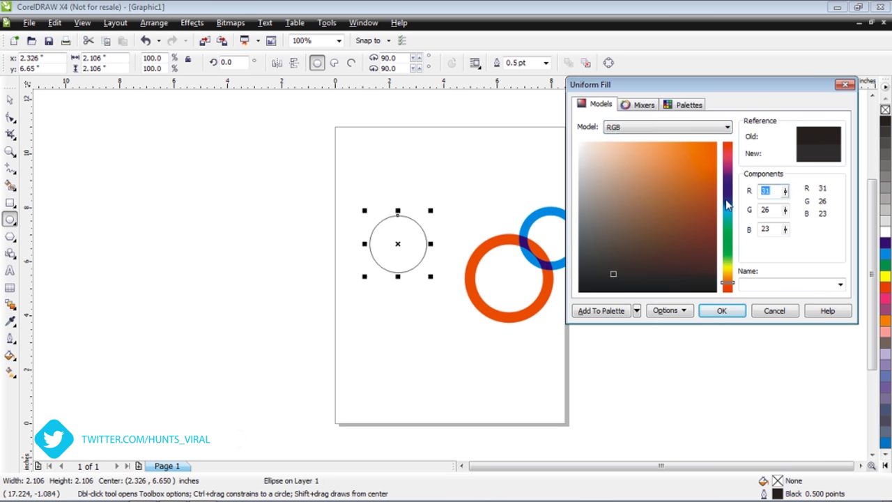
key(Tab)
text(1)
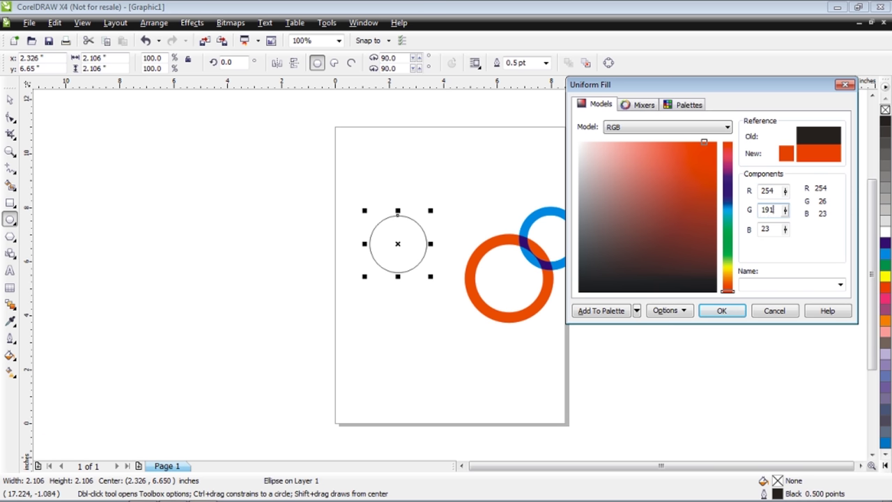
click(770, 228)
text(32)
click(722, 312)
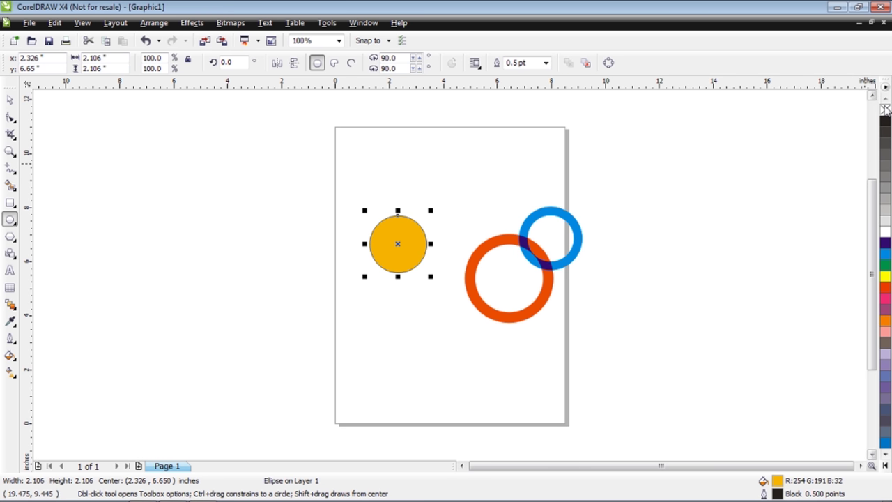
right_click(886, 110)
- Trim a smaller inner copy to make a golden ring and overlap it on the orange ring's left
key(space)
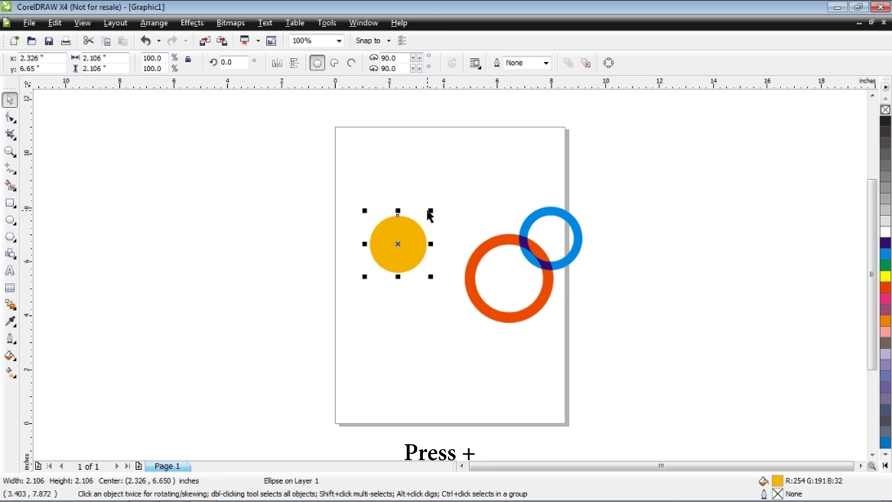
drag(428, 212, 424, 213)
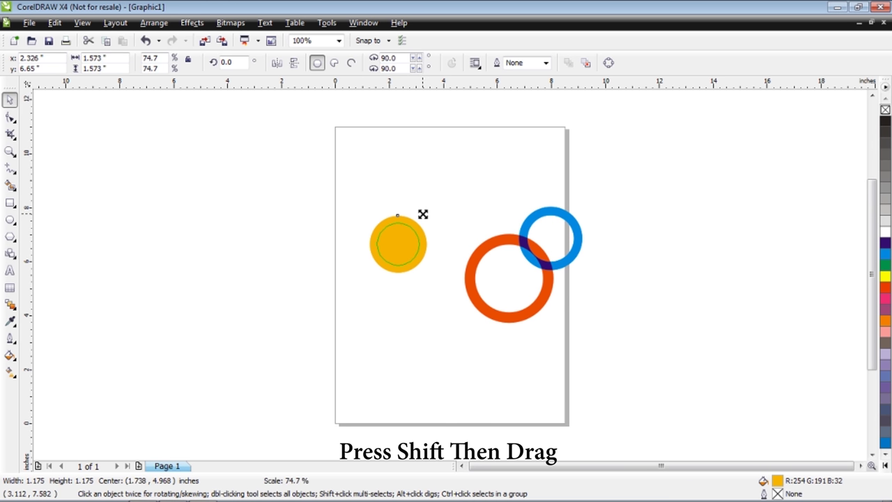
right_click(423, 214)
click(886, 276)
drag(354, 196, 435, 282)
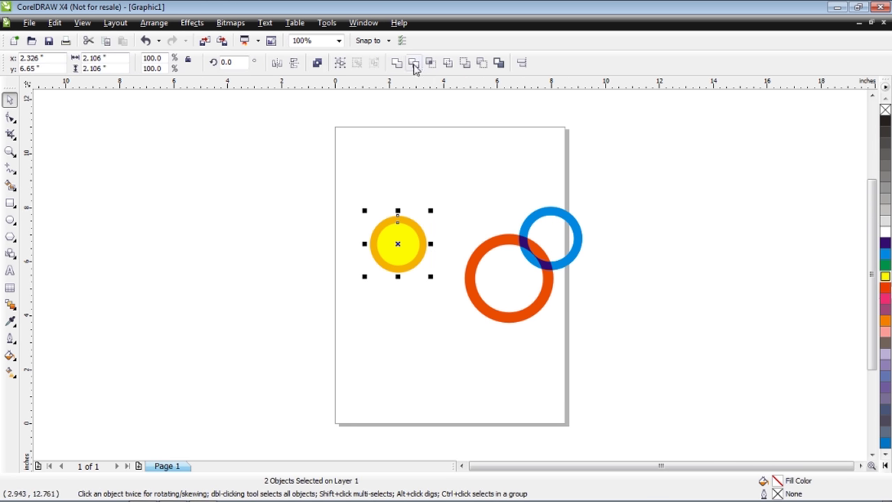
click(481, 63)
click(440, 180)
drag(417, 230, 467, 233)
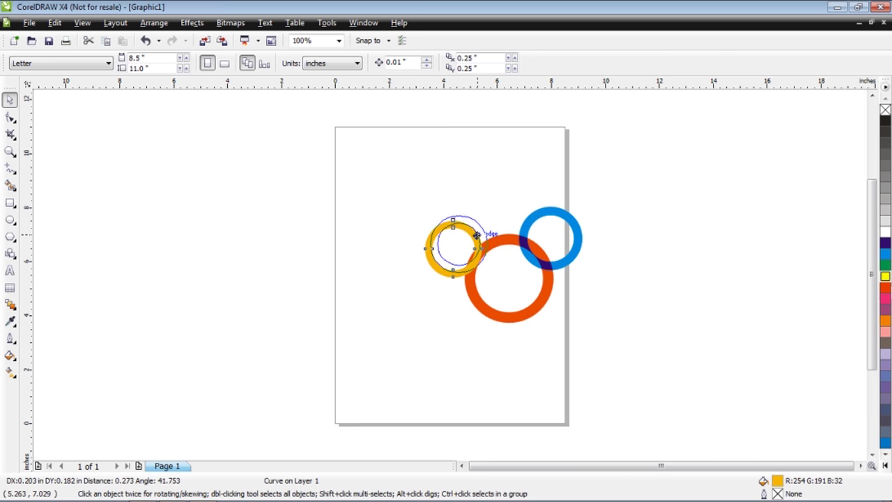
drag(477, 235, 477, 237)
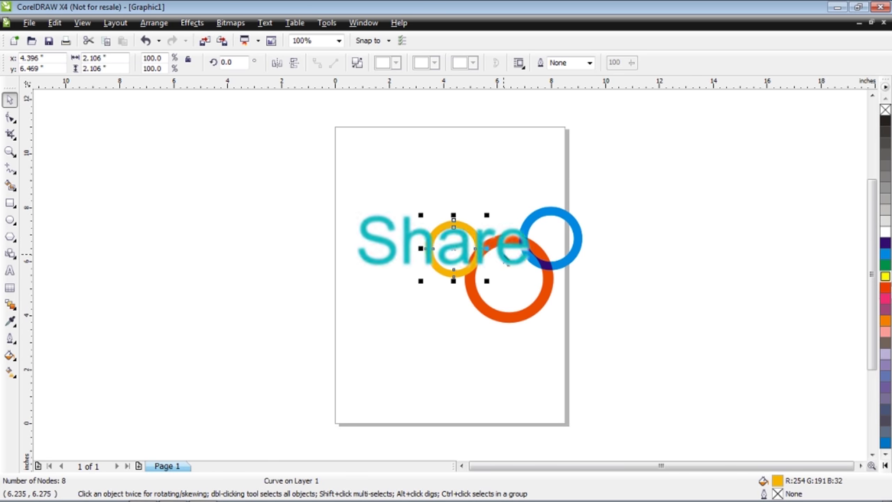
click(468, 240)
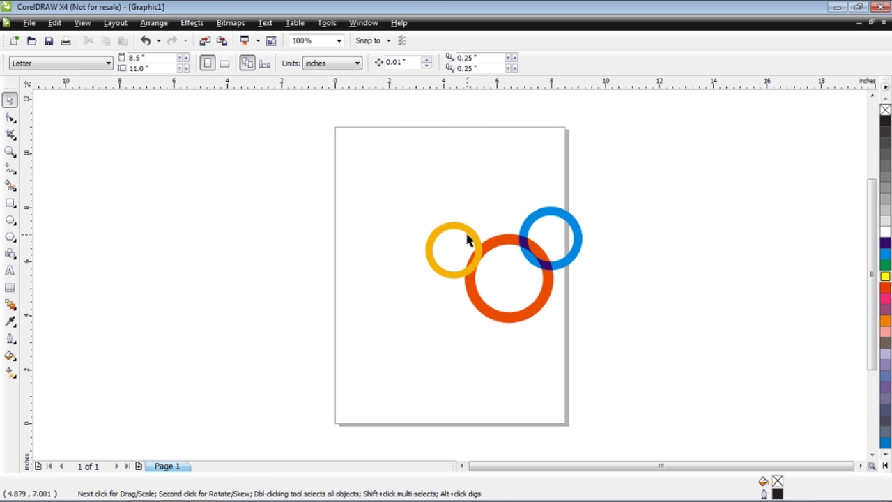
- Intersect the golden and orange rings and fill the overlap RGB 211, 33, 45
drag(393, 185, 502, 326)
shift+click(510, 317)
click(431, 63)
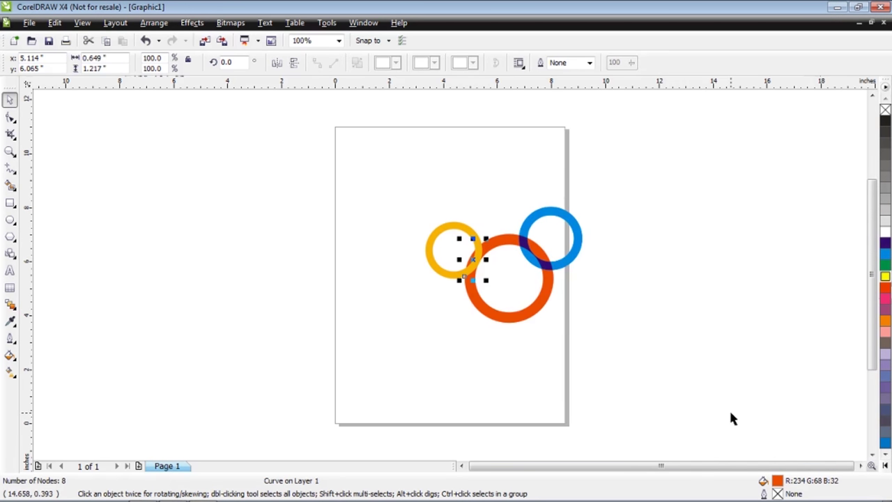
double_click(778, 480)
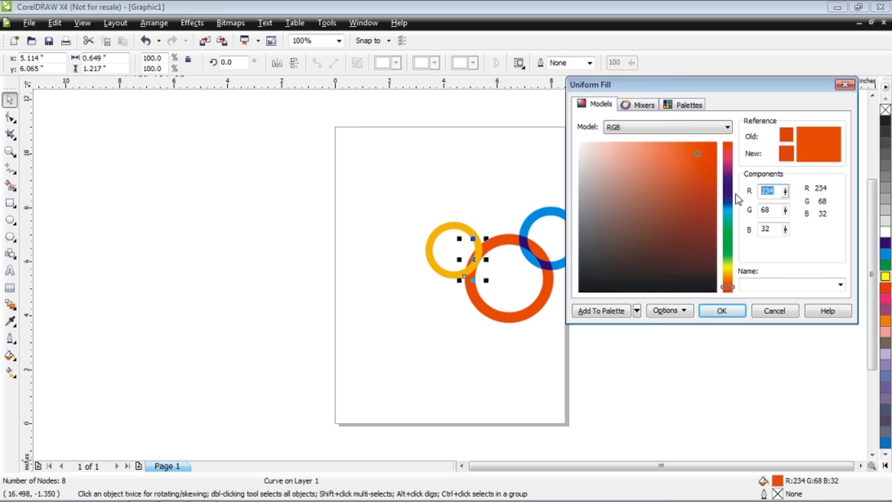
key(Tab)
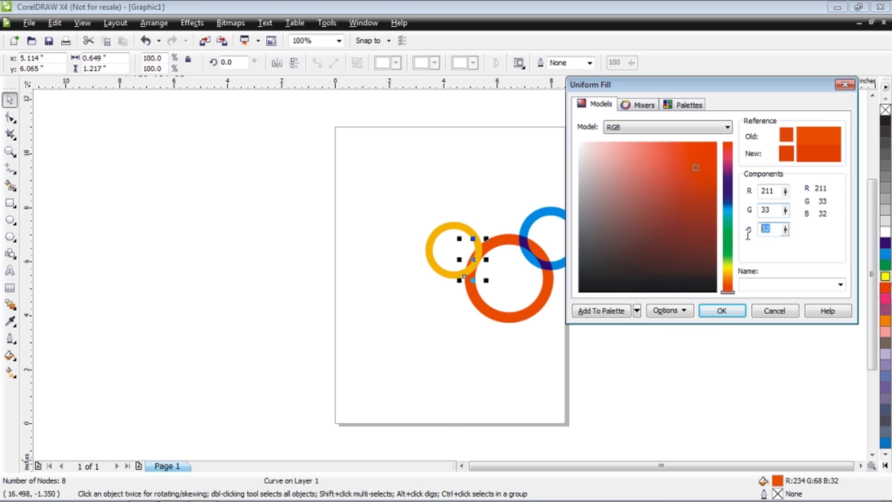
text(45)
click(722, 311)
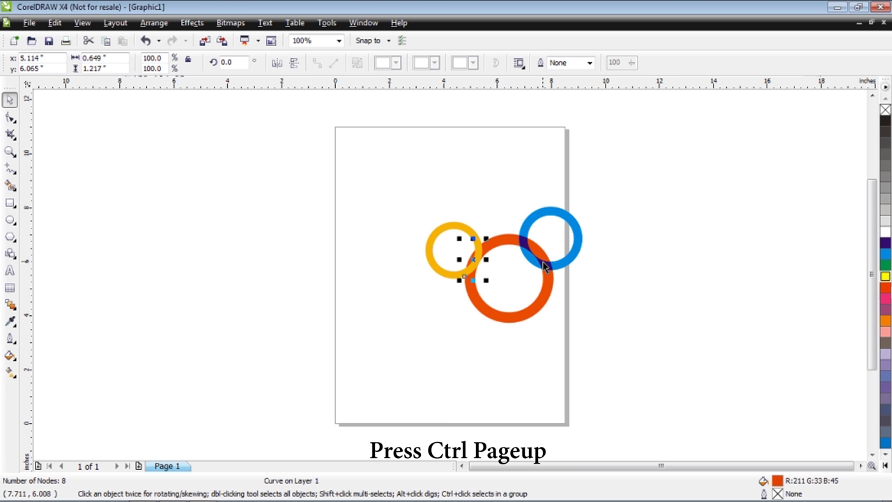
- Draw a new 1.525-inch circle below the rings
click(463, 187)
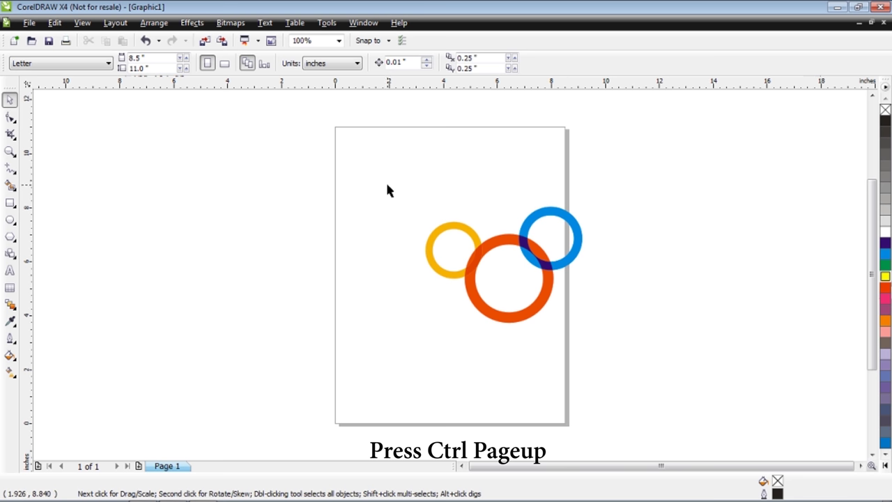
click(9, 220)
drag(396, 296, 431, 340)
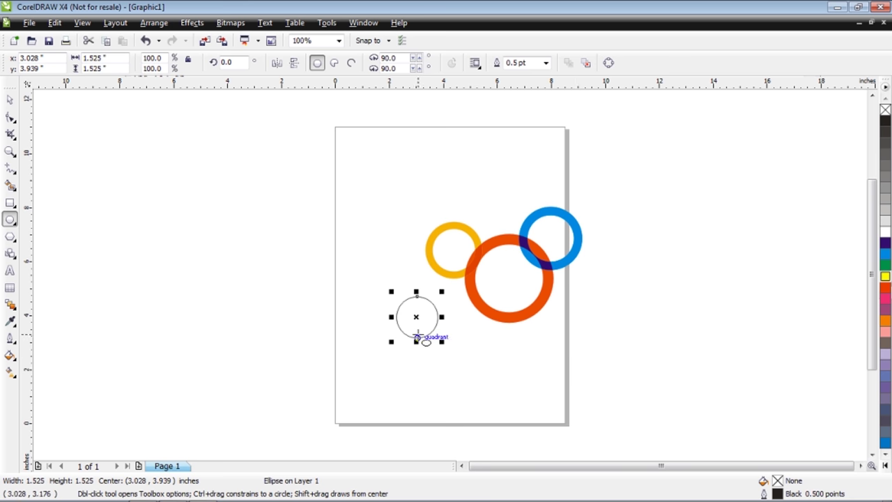
- Fill the new circle RGB 249, 147, 21 and remove its outline
double_click(763, 481)
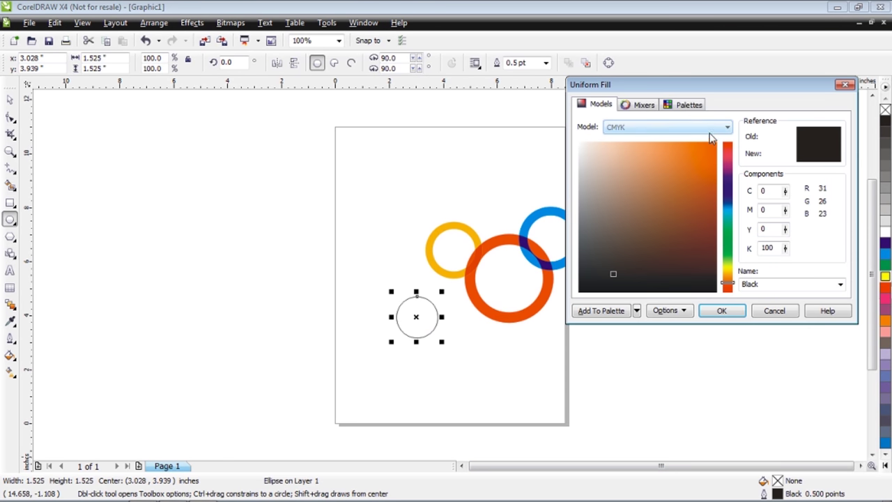
click(713, 130)
click(701, 156)
text(249)
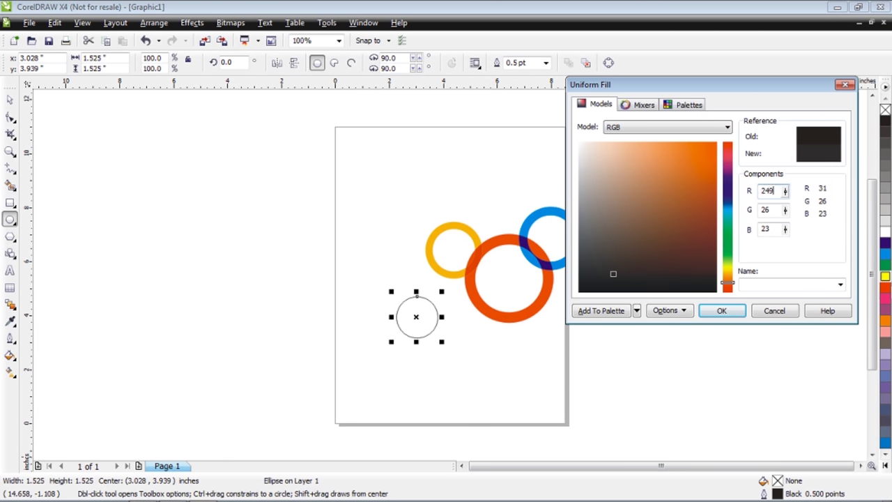
key(Tab)
key(Tab)
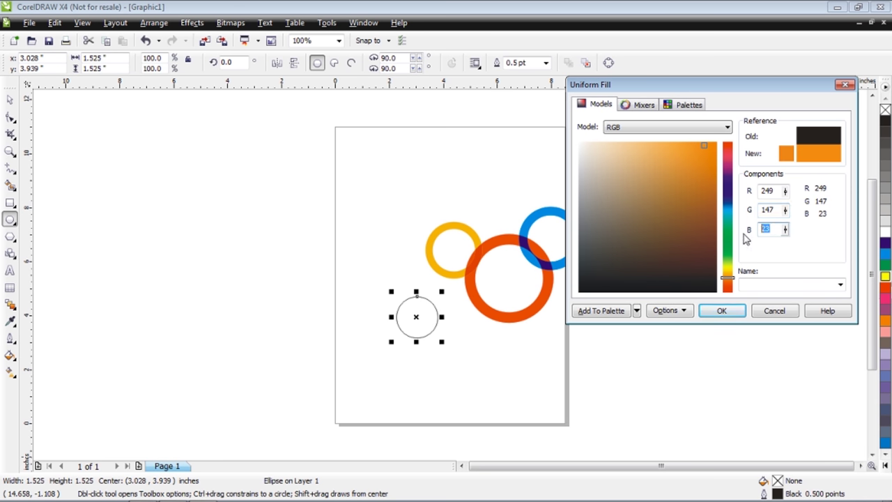
text(21)
click(722, 311)
right_click(885, 110)
- Trim a smaller inner copy to make a small orange ring below the yellow ring
key(space)
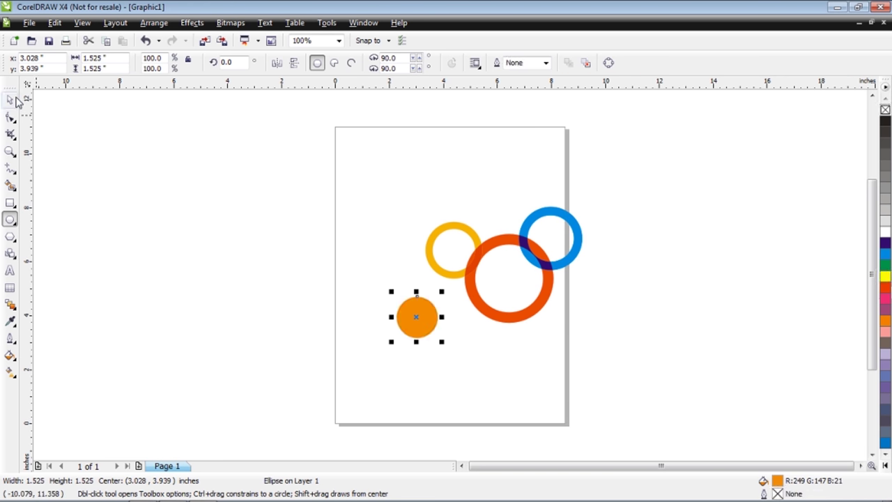
drag(442, 292, 437, 298)
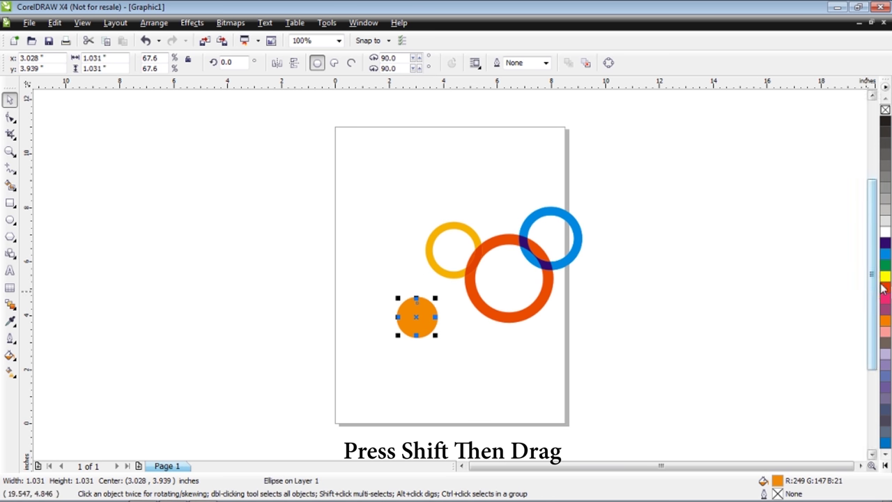
click(885, 276)
drag(361, 268, 446, 363)
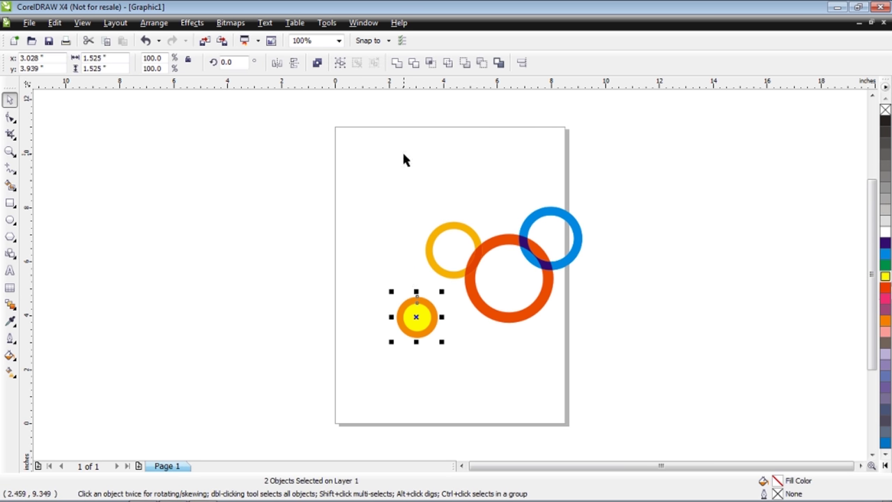
click(482, 63)
drag(418, 304, 452, 313)
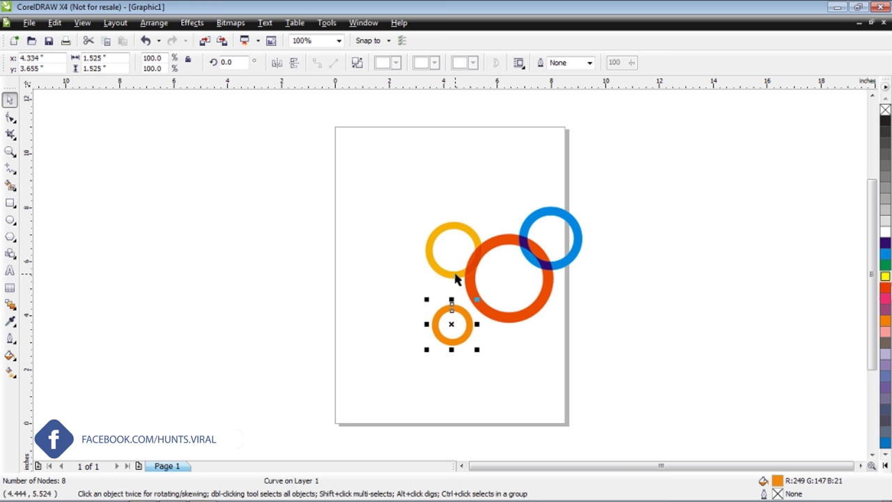
click(479, 193)
- Group all six rings and shrink the group to 2.99×2.647 inches at the right
drag(382, 179, 623, 400)
key(ctrl+g)
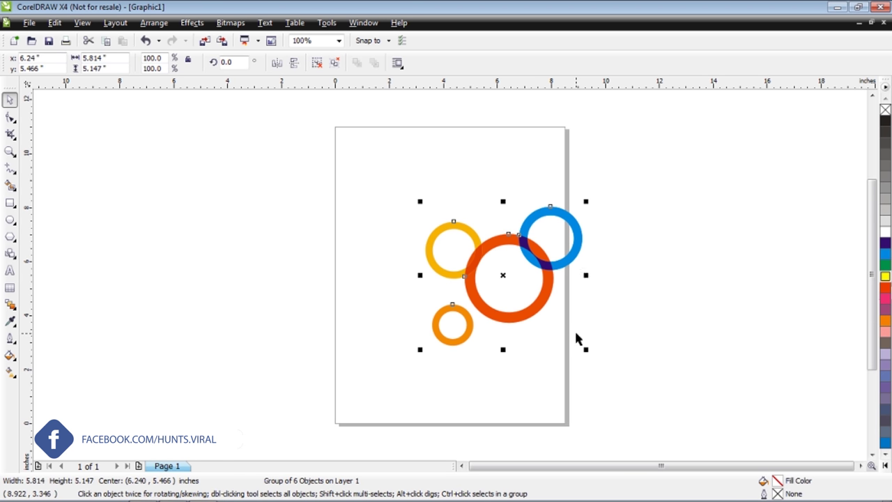
drag(585, 200, 538, 253)
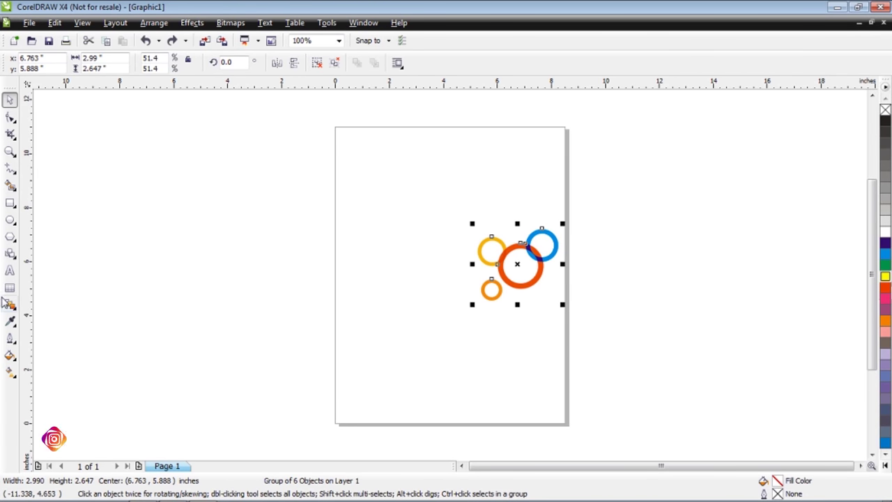
click(10, 270)
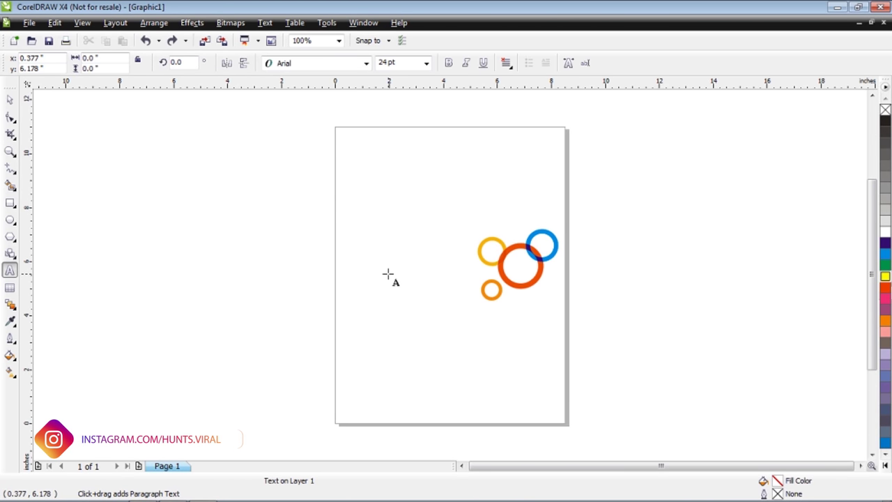
- Type a letter Z on the page's left and enlarge it
click(344, 254)
key(ctrl+space)
mouse_move(355, 263)
mouse_down()
mouse_move(394, 299)
mouse_move(391, 288)
mouse_up()
drag(365, 253, 366, 246)
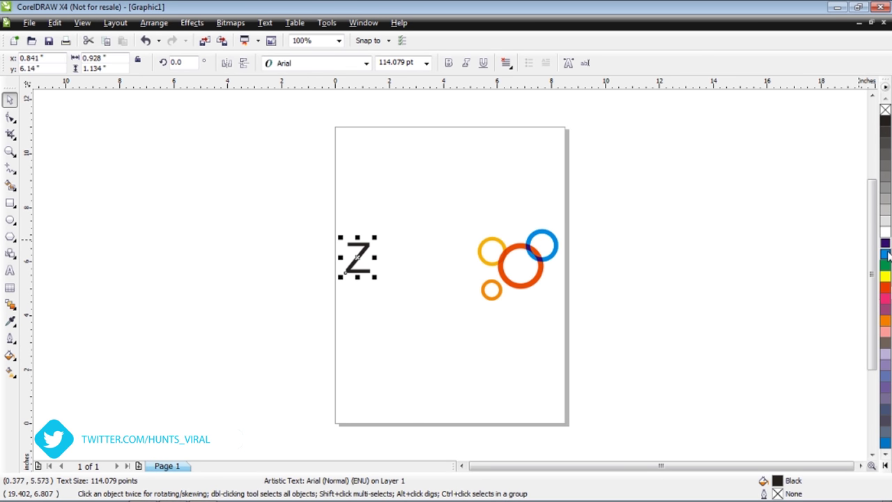
- Colour the Z blue and draw a 0.896-inch circle beside it
click(841, 295)
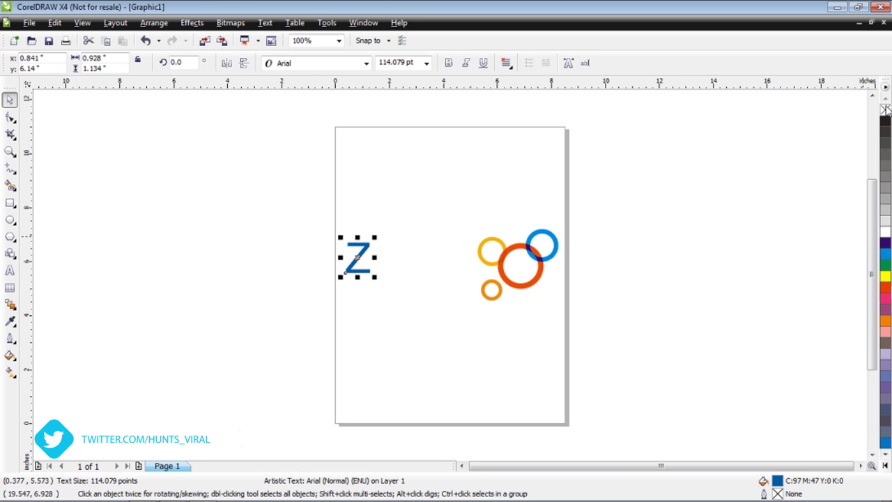
click(263, 232)
click(9, 219)
drag(377, 246, 393, 270)
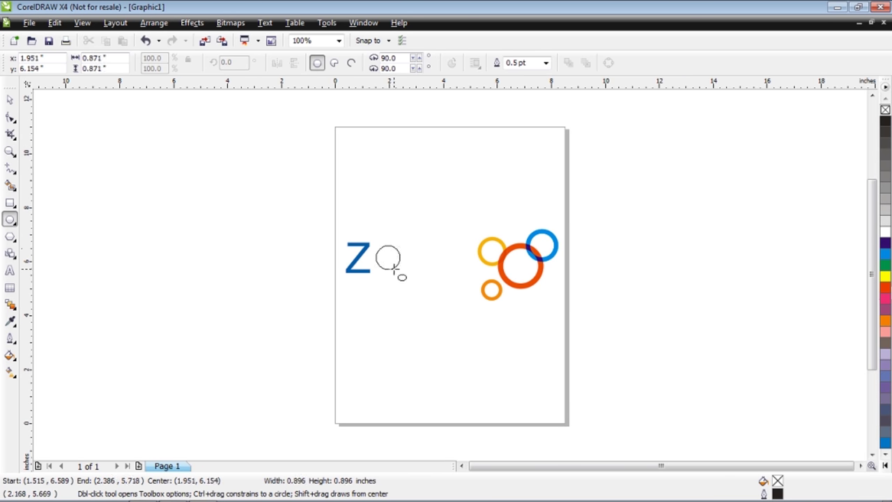
- Fill the circle beside the Z orange with no outline and add a yellow inner copy
drag(394, 270, 395, 272)
drag(885, 288, 841, 299)
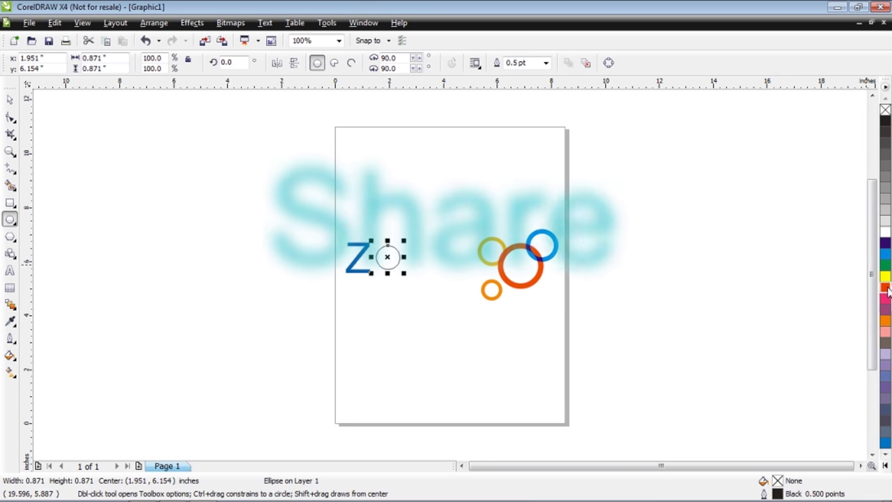
click(838, 296)
right_click(886, 110)
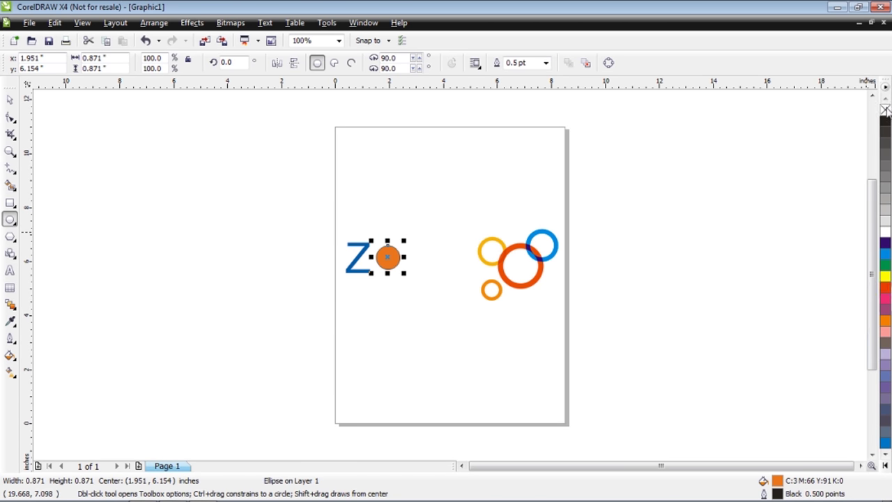
drag(407, 239, 397, 248)
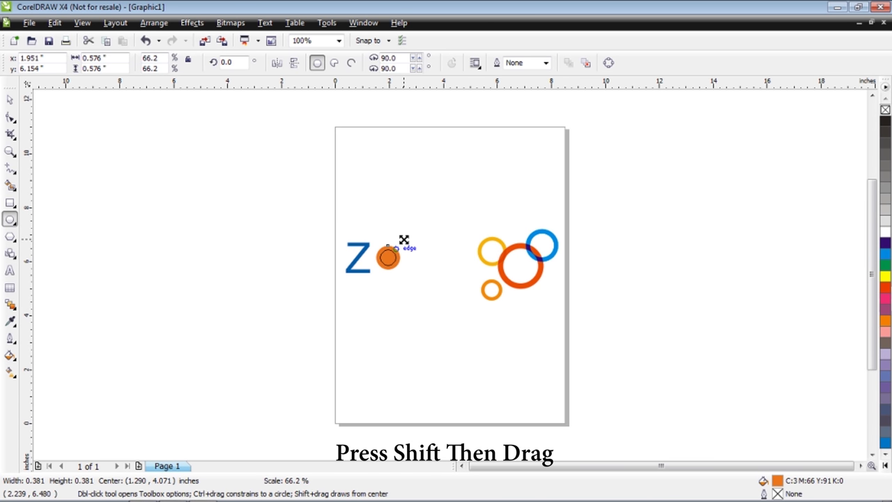
click(885, 276)
key(Escape)
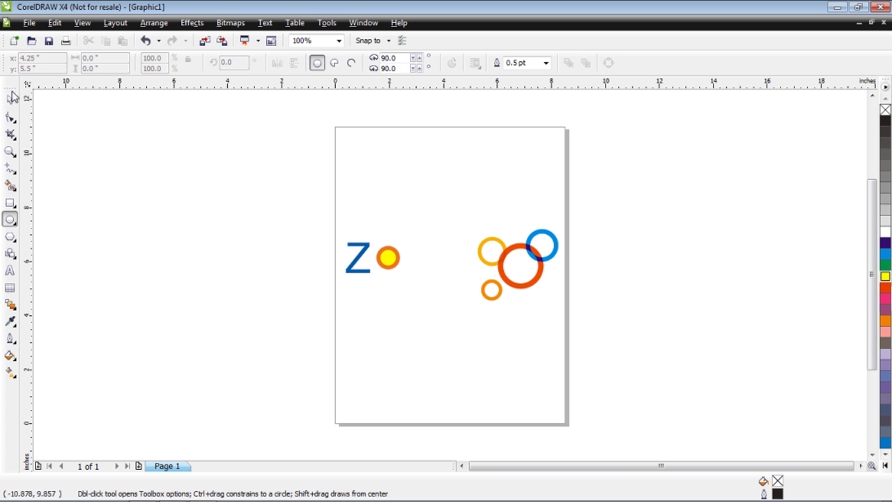
- Trim the inner copy to form an orange O ring sized to match the Z
click(10, 101)
mouse_move(390, 259)
mouse_down()
mouse_move(388, 244)
mouse_move(400, 235)
mouse_up()
click(481, 60)
key(Escape)
scroll(394, 257, up, 1)
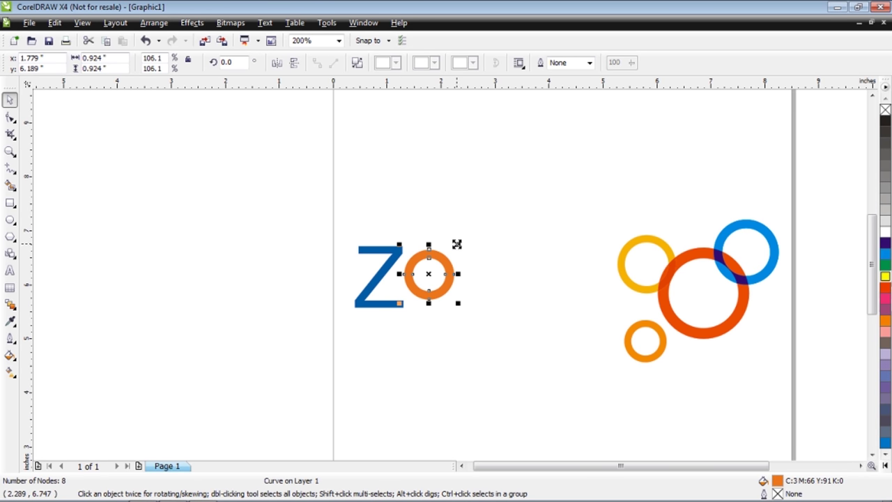
drag(453, 249, 456, 261)
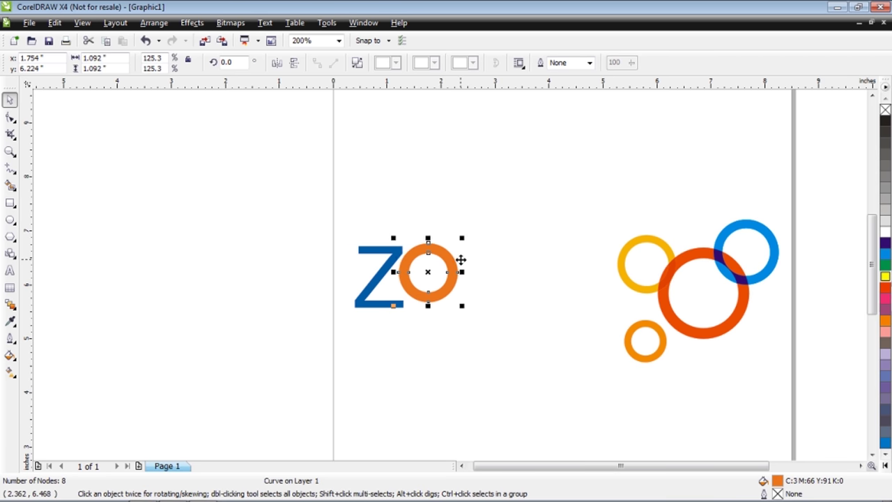
drag(468, 309, 469, 311)
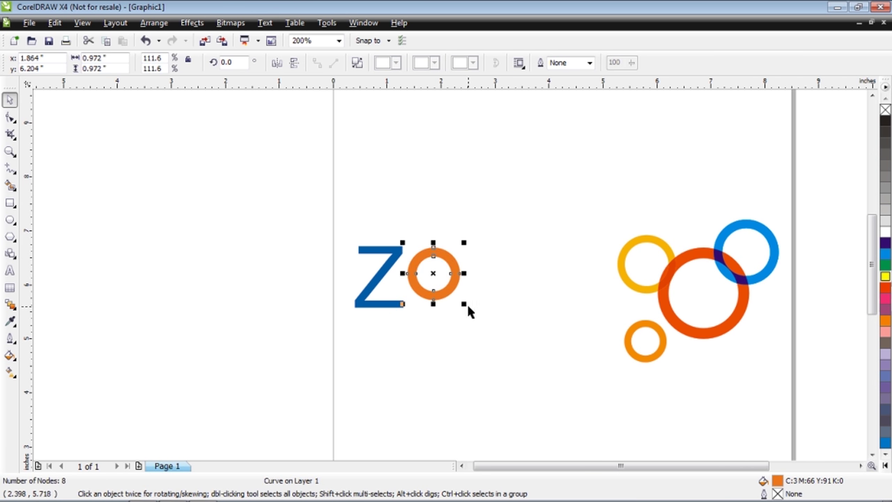
click(532, 261)
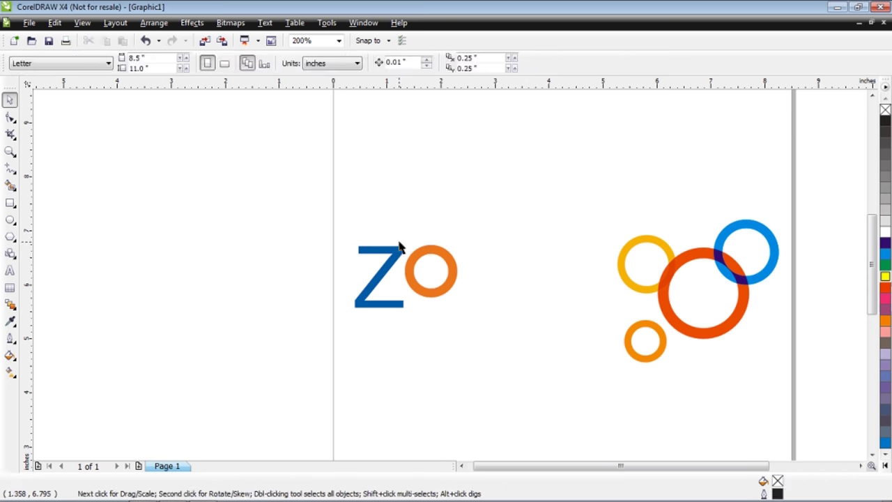
- Draw a thin tall bar after the O reaching the Z's baseline, filled blue with no outline
click(10, 203)
drag(471, 250, 479, 310)
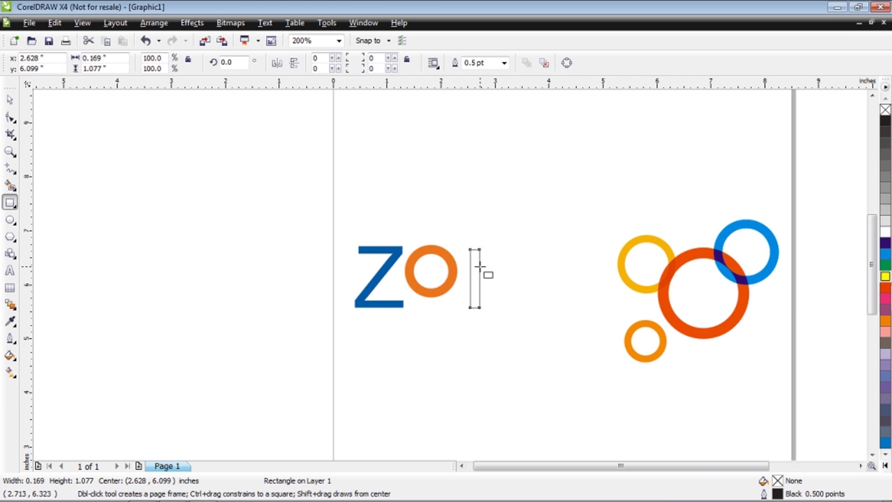
scroll(475, 307, up, 2)
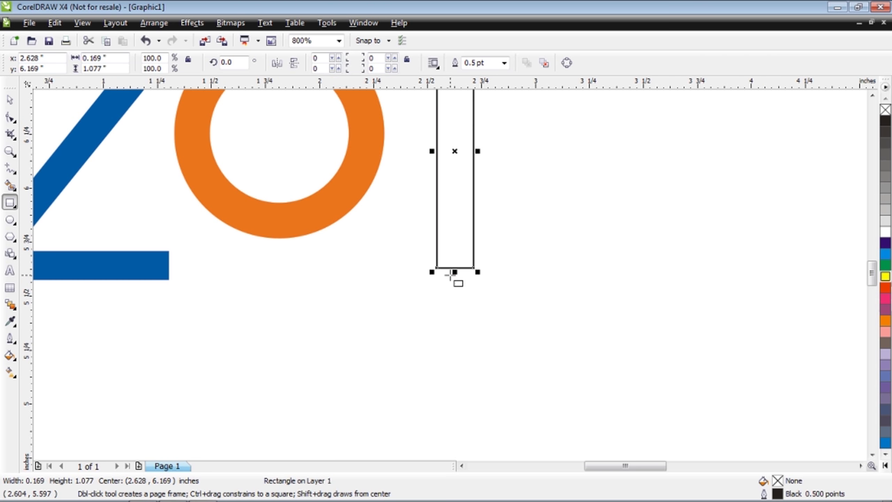
drag(455, 274, 454, 279)
scroll(455, 279, up, 1)
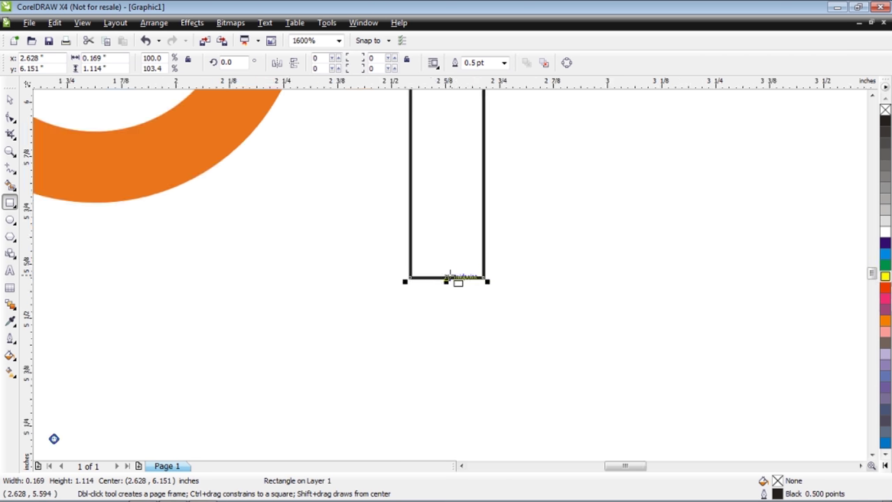
scroll(454, 251, down, 3)
scroll(450, 238, up, 1)
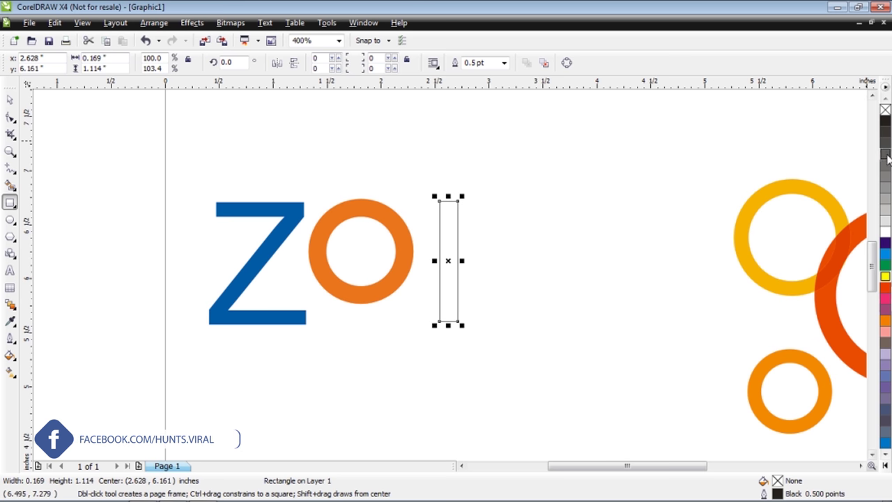
click(886, 265)
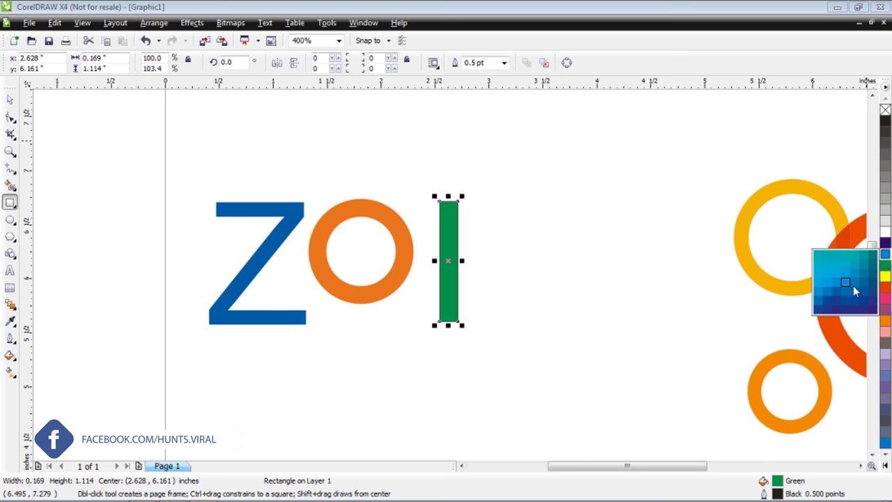
drag(885, 253, 853, 285)
right_click(886, 110)
key(space)
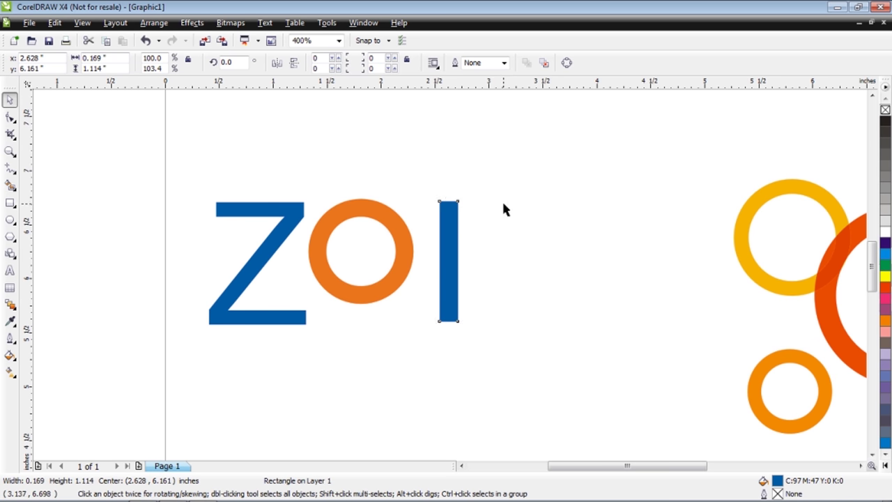
- Duplicate the bar, shift the copy right and shorten it, then copy it up-left
click(452, 226)
key(KP_Add)
key(Right)
key(Right)
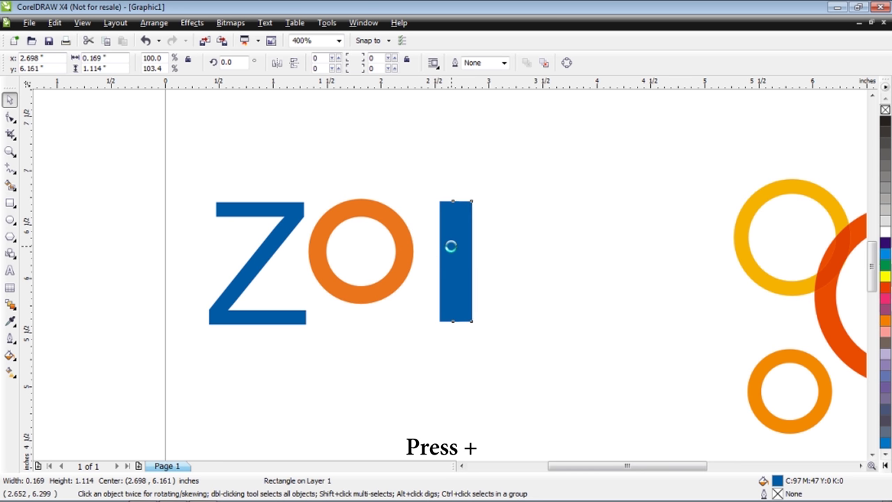
key(Right)
key(Right)
key(Right)
key(Right)
key(Right)
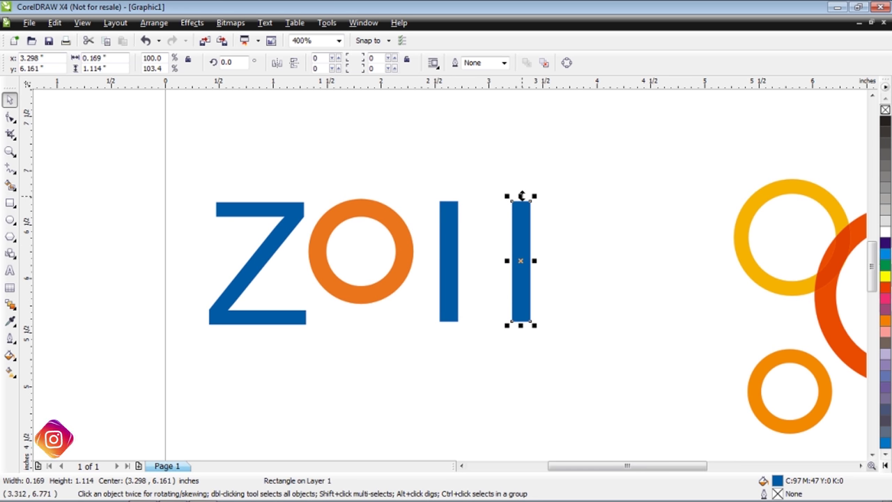
drag(522, 195, 522, 238)
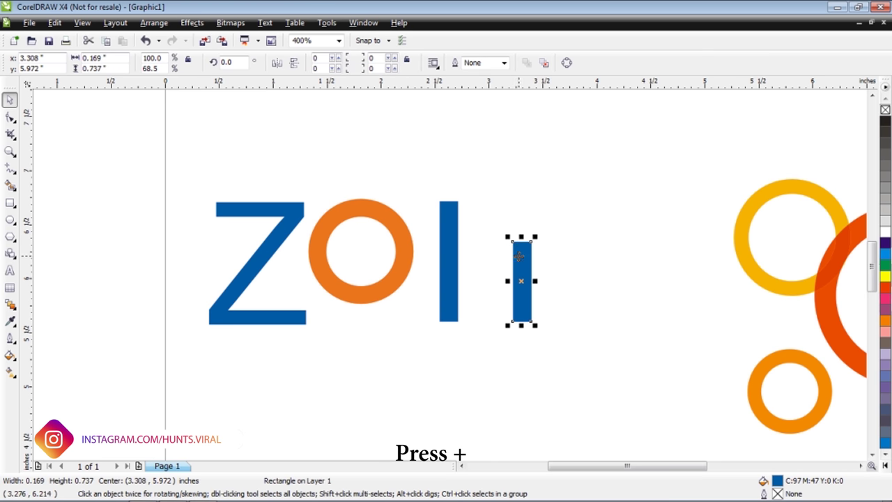
mouse_move(520, 257)
mouse_down()
mouse_move(486, 205)
mouse_move(508, 192)
mouse_move(525, 237)
mouse_move(503, 210)
mouse_up()
key(plus)
click(488, 210)
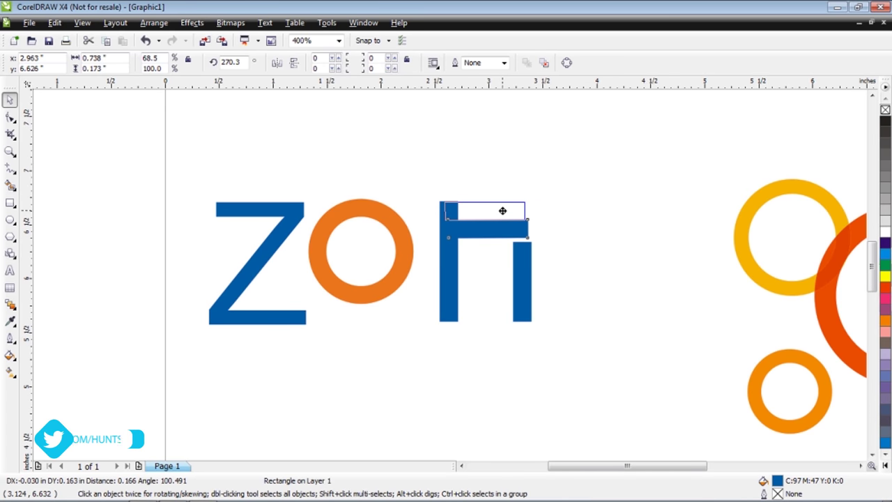
- Move the horizontal bar right into alignment over the tall bar
scroll(503, 211, up, 1)
scroll(446, 275, up, 1)
drag(404, 275, 446, 273)
scroll(398, 272, up, 2)
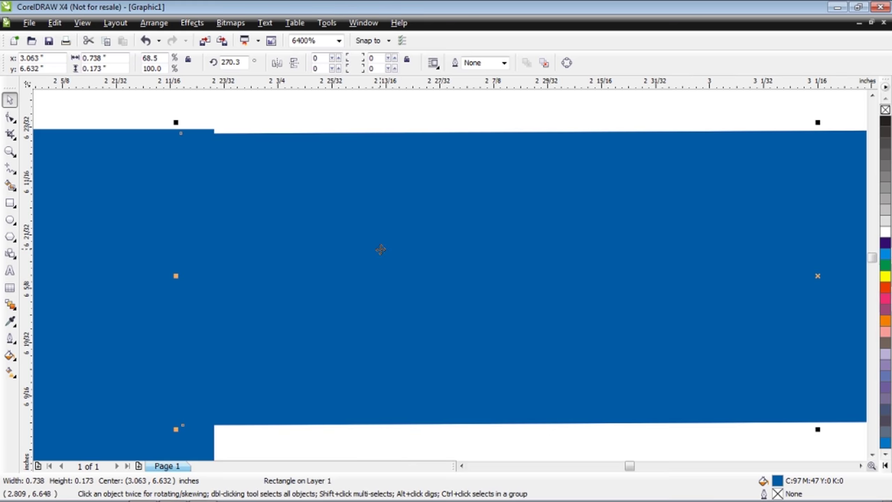
drag(380, 250, 398, 243)
- Shorten the top bar to 0.425 inches, forming a Γ with the tall bar
scroll(399, 243, down, 2)
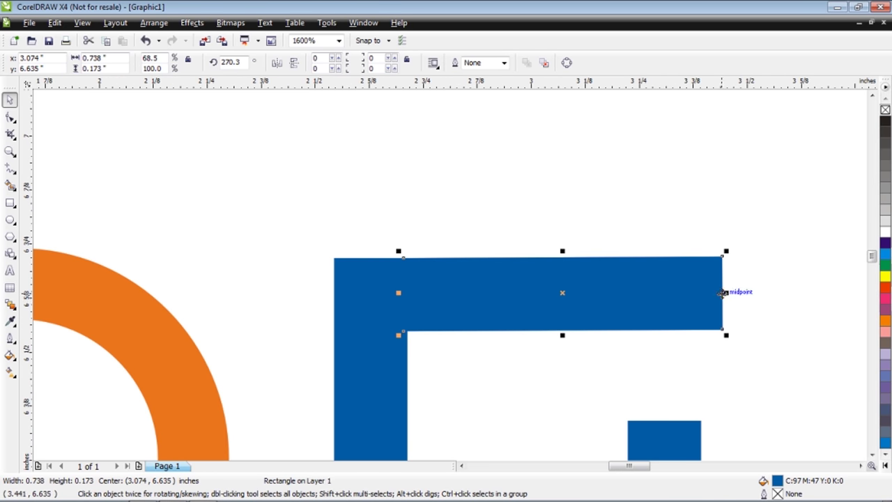
drag(723, 293, 616, 312)
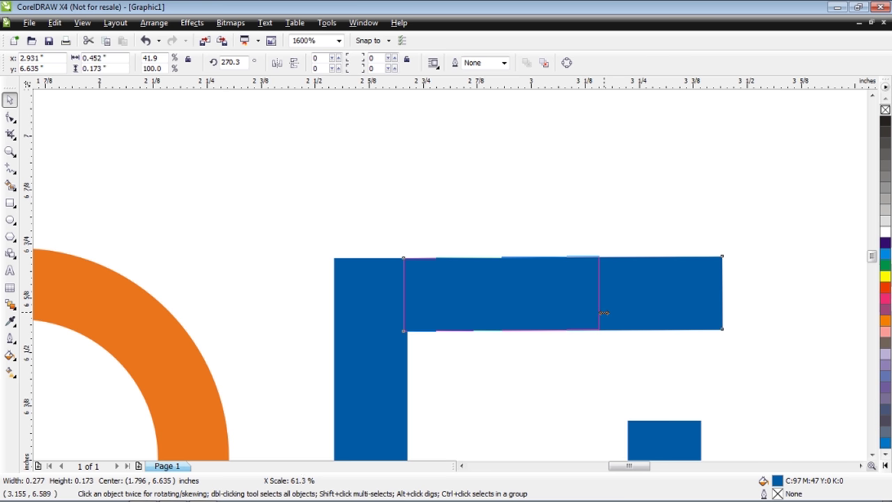
drag(592, 313, 589, 313)
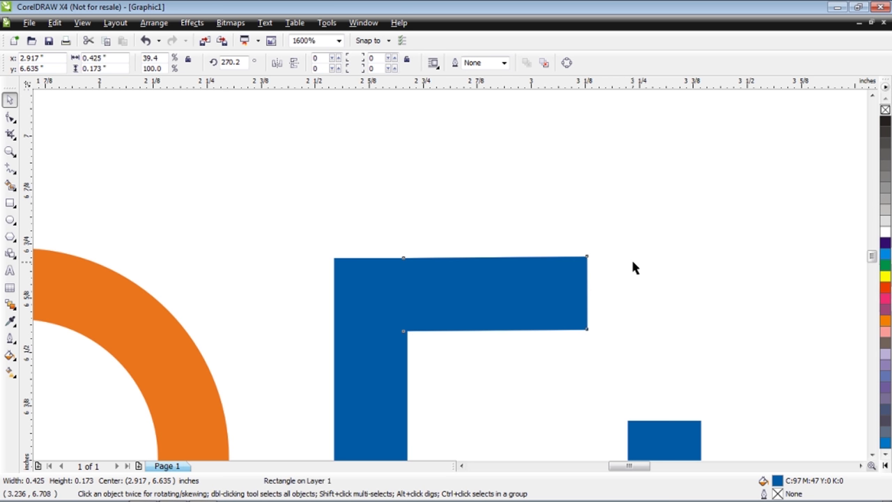
click(631, 257)
scroll(449, 270, down, 1)
scroll(448, 270, down, 1)
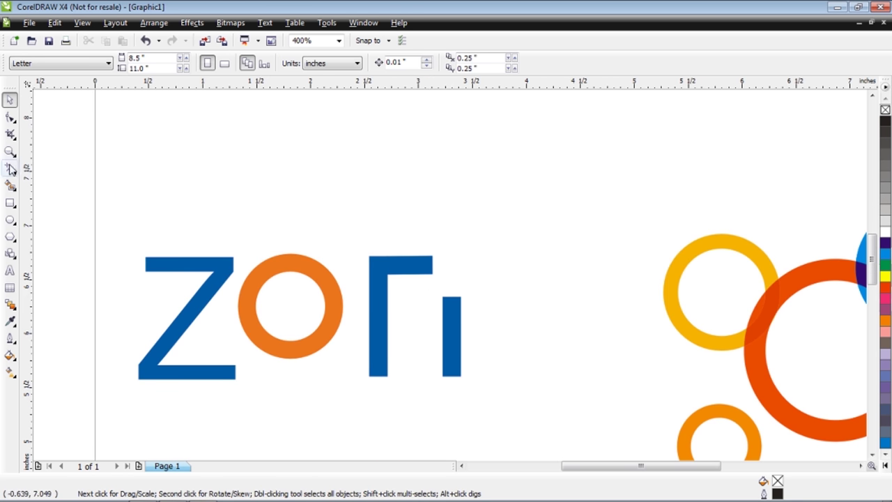
click(10, 169)
- Draw the outer and inner Bezier curves running from the n's top bar down to its leg
click(56, 175)
scroll(449, 276, up, 2)
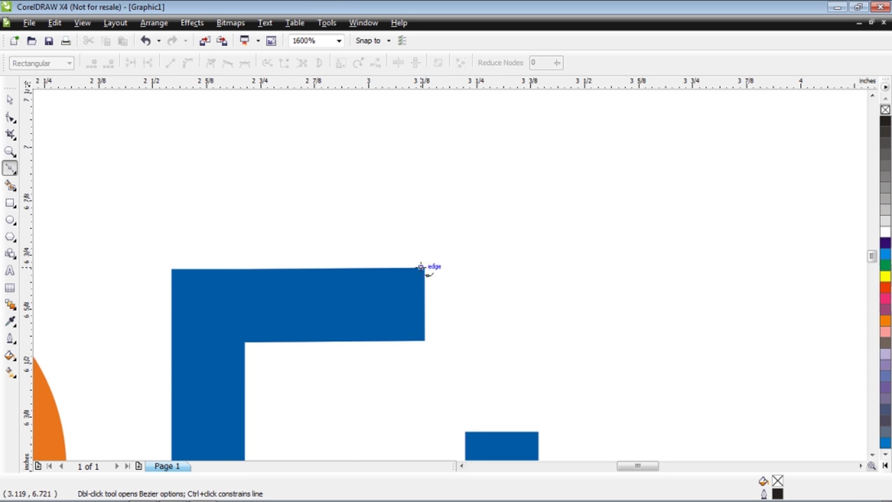
mouse_move(538, 431)
mouse_down()
mouse_move(538, 413)
mouse_move(539, 439)
mouse_up()
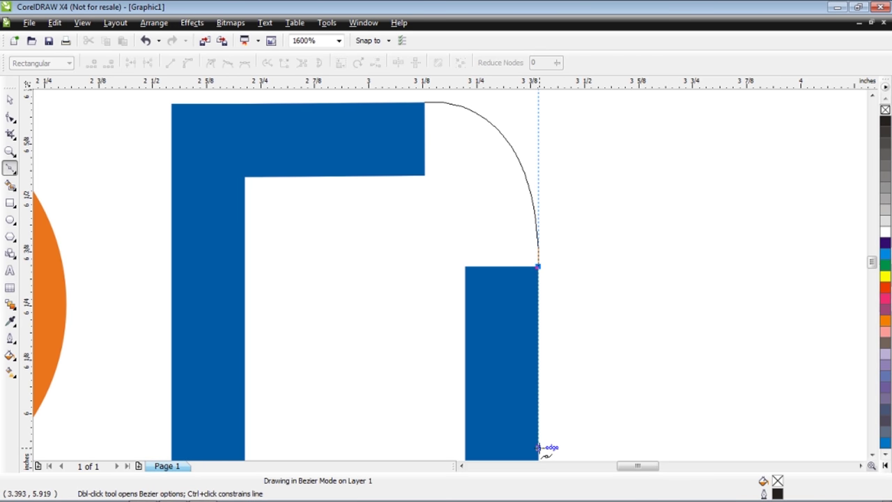
key(space)
click(11, 101)
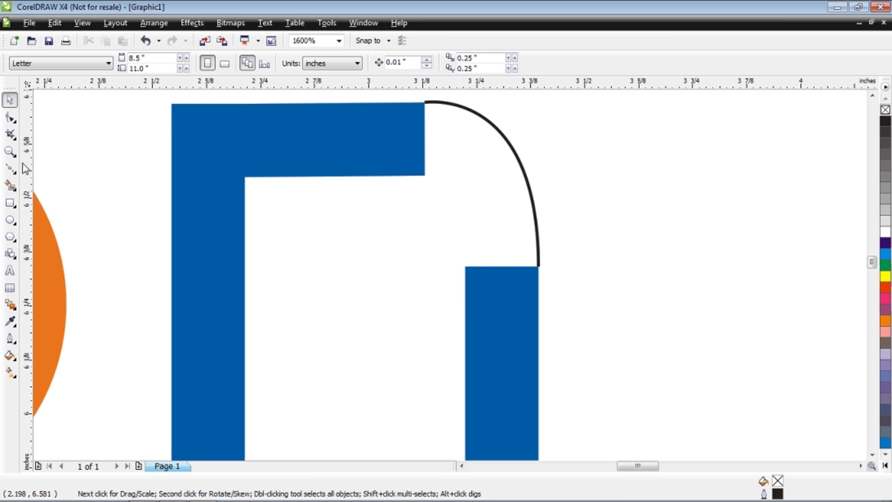
click(10, 168)
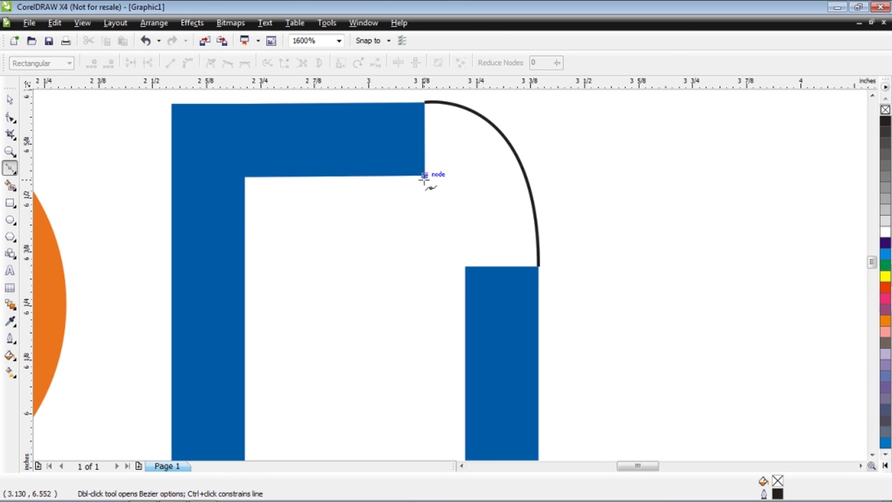
drag(465, 266, 465, 367)
key(space)
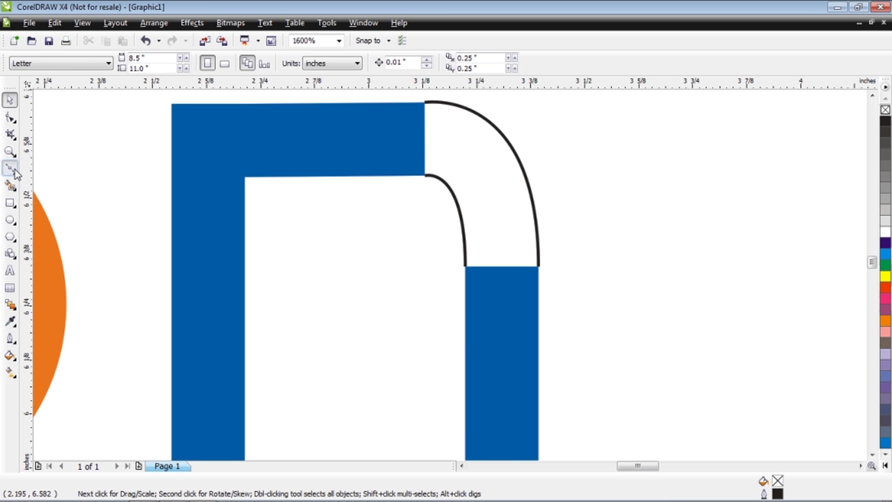
key(space)
- Draw the short vertical and bottom lines that close the corner outline
click(428, 176)
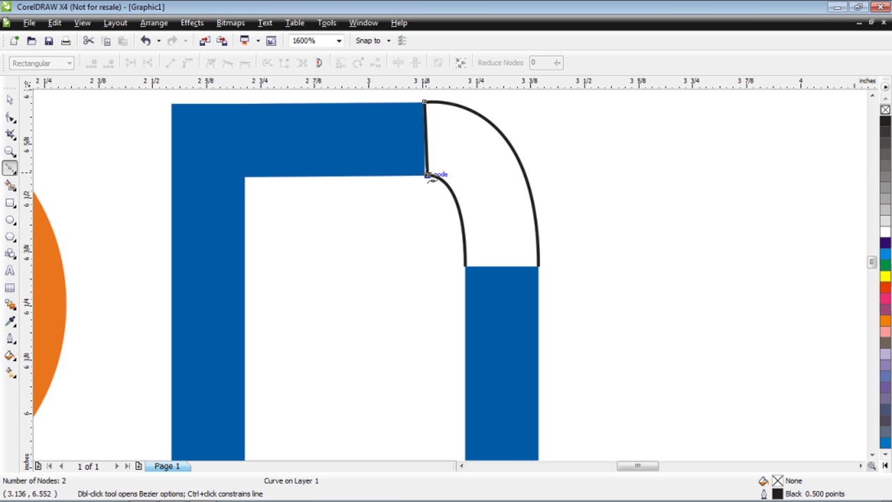
click(425, 172)
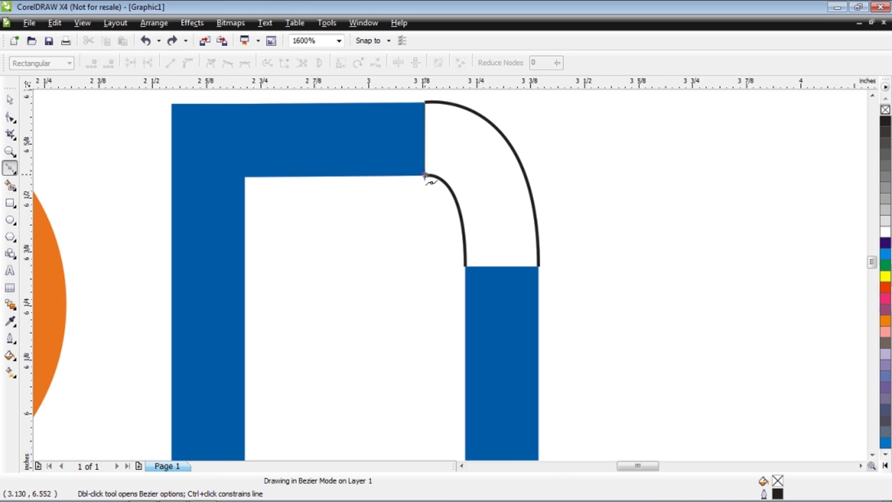
key(space)
key(space)
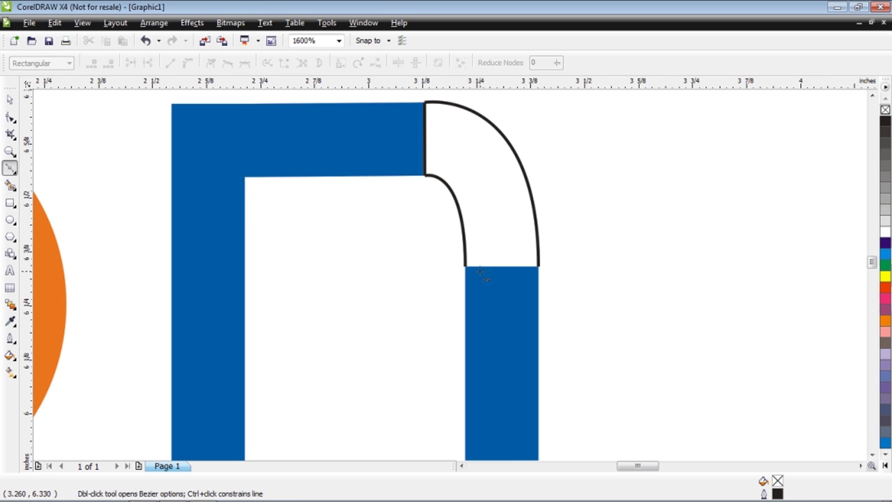
click(465, 266)
click(538, 266)
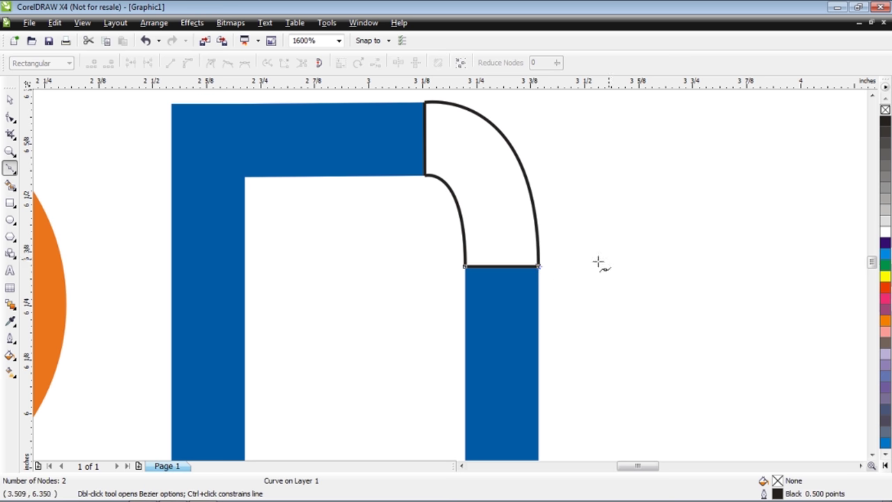
- Combine the four corner lines into one curve and join its endpoints into a closed shape
click(884, 256)
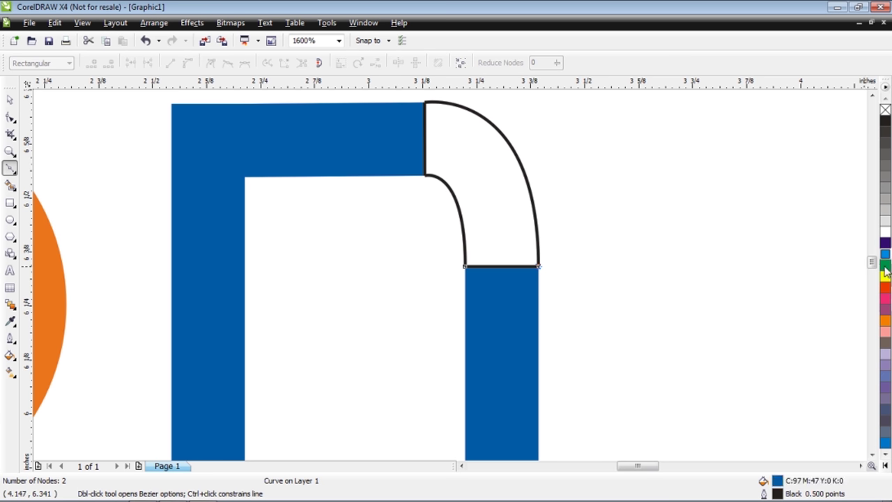
key(F10)
key(F3)
drag(380, 192, 467, 316)
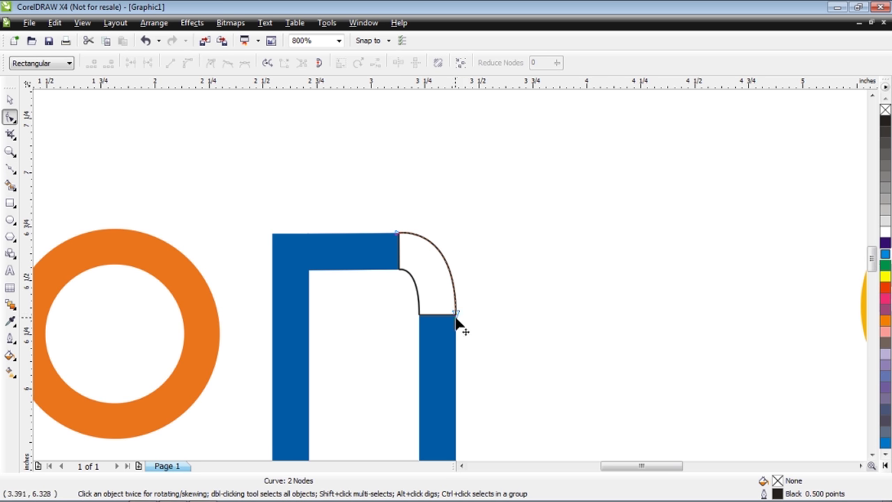
key(space)
mouse_move(365, 176)
mouse_down()
mouse_move(466, 349)
mouse_move(486, 319)
mouse_up()
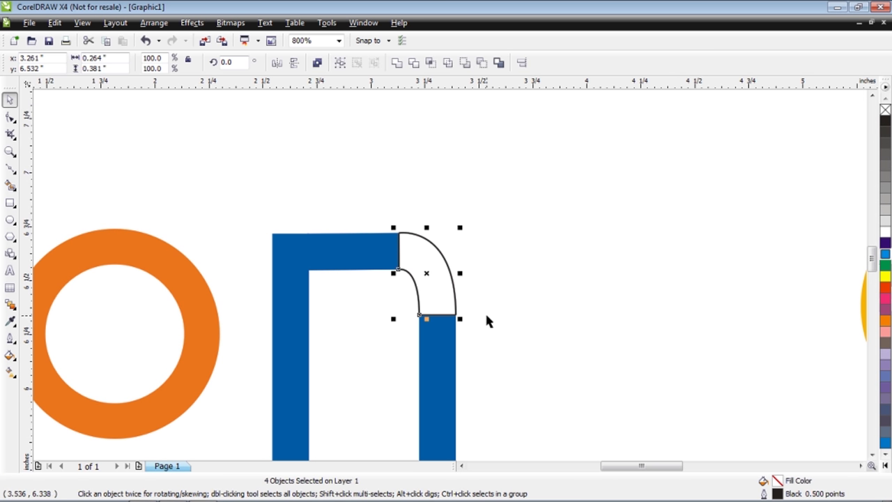
key(ctrl+l)
key(space)
drag(407, 268, 400, 268)
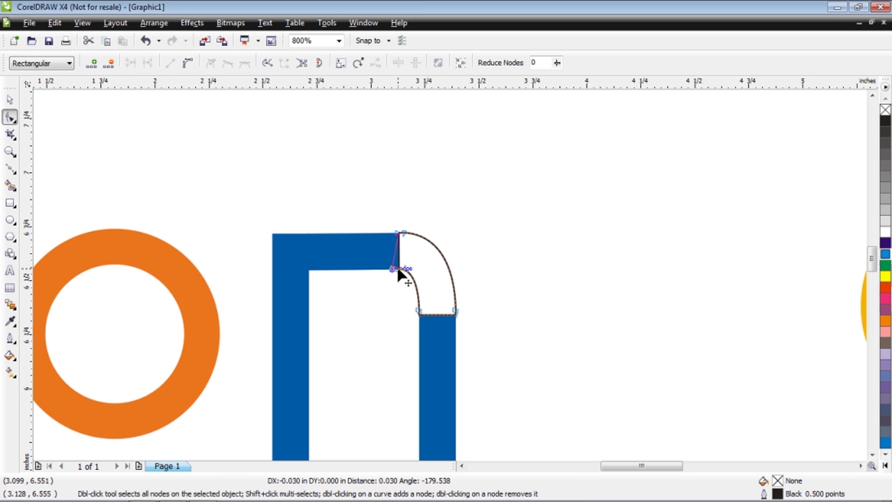
drag(420, 313, 456, 314)
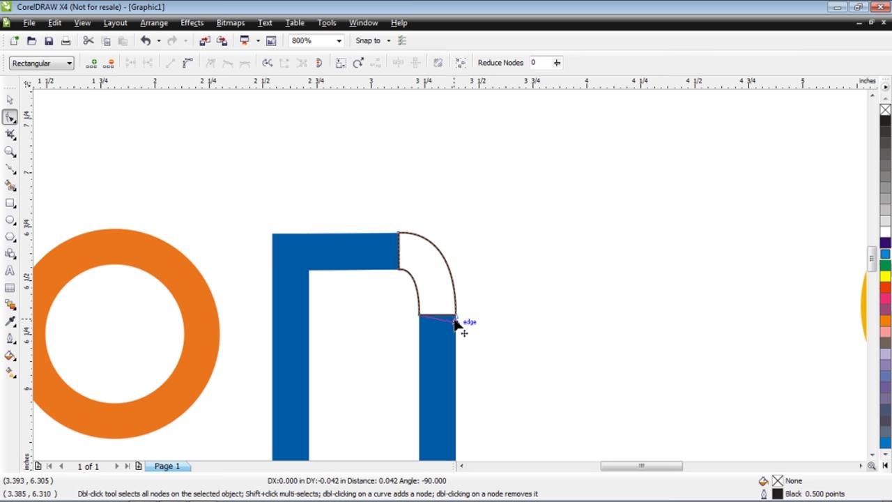
- Fill the corner piece with the logo blue and remove its outline
click(886, 255)
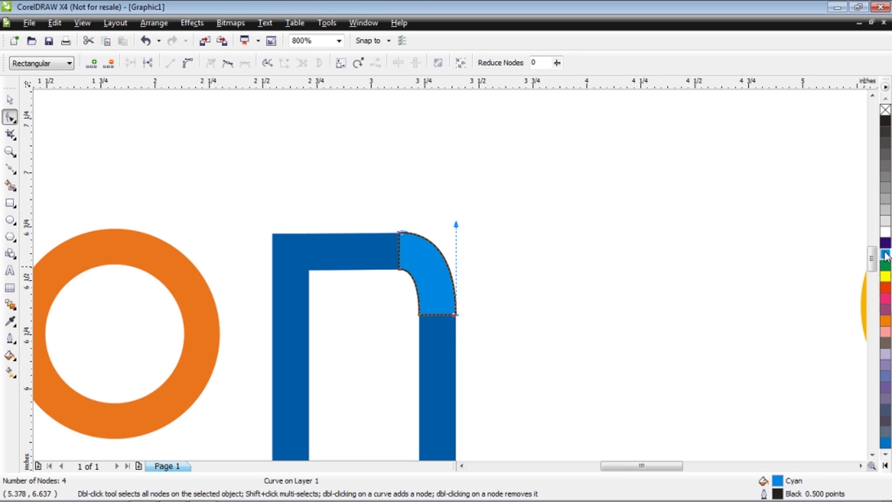
key(space)
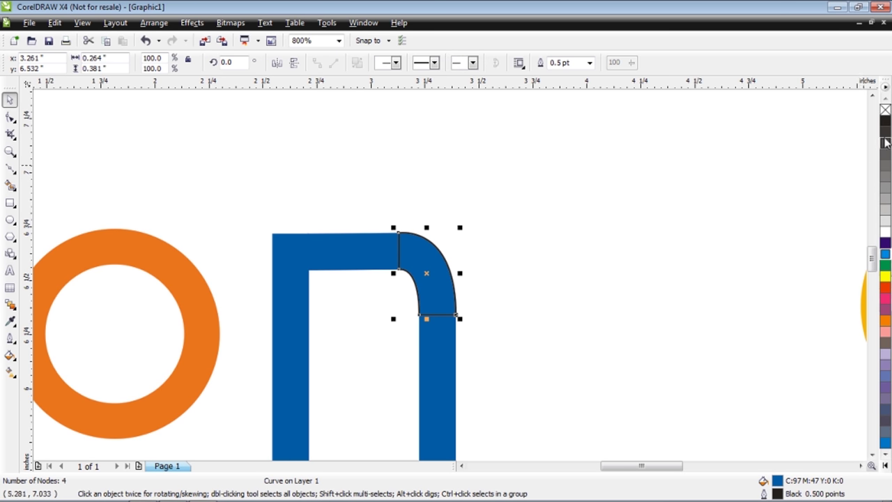
right_click(885, 109)
click(616, 139)
- Merge the corner with the bars into one n, then shift the o and n left
scroll(450, 281, down, 3)
drag(472, 362, 472, 362)
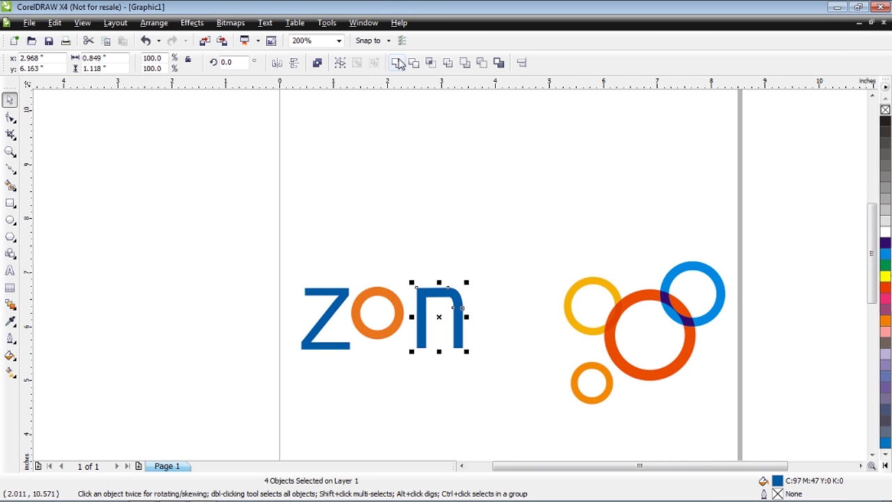
key(ctrl+l)
scroll(448, 277, up, 1)
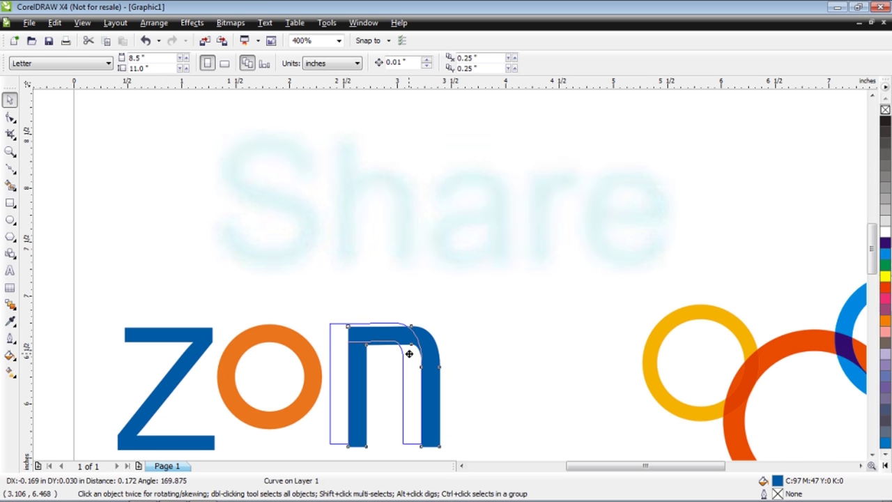
drag(420, 354, 409, 354)
mouse_move(315, 362)
mouse_down()
mouse_move(306, 363)
mouse_move(319, 359)
mouse_up()
click(368, 282)
scroll(441, 298, down, 1)
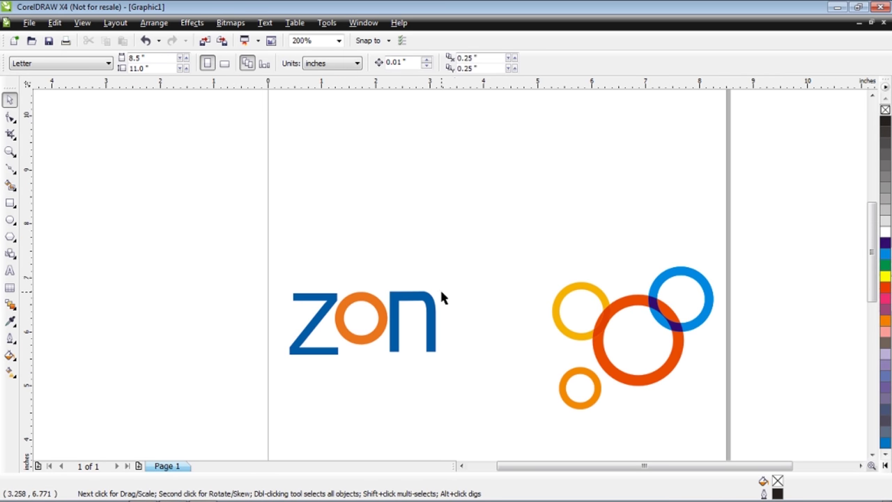
- Draw a blue circle with no outline to the right of 'zon'
click(10, 220)
drag(452, 299, 483, 360)
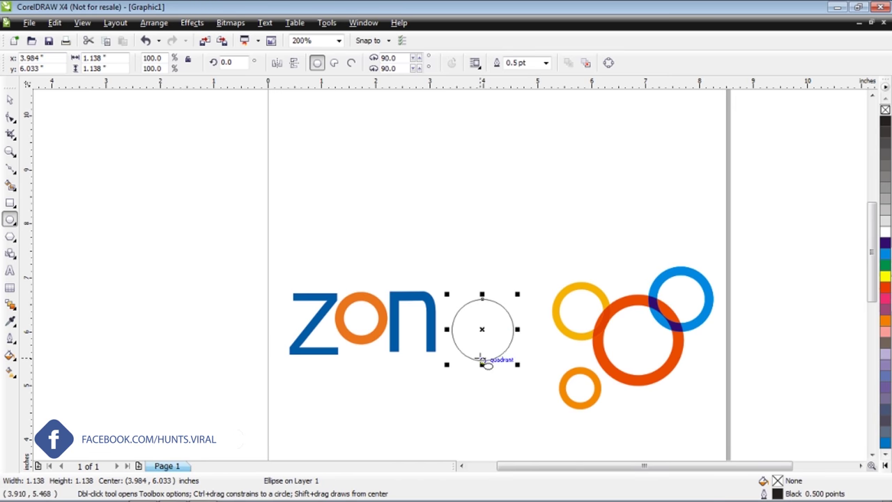
click(886, 261)
click(838, 295)
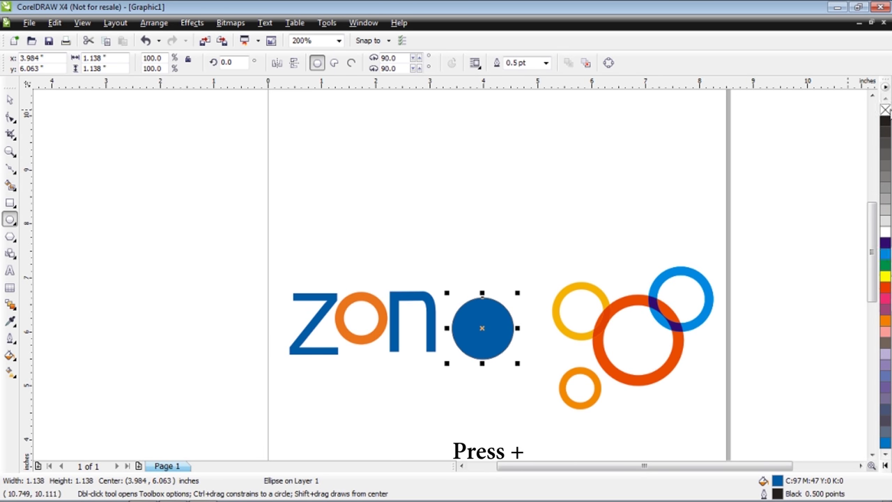
right_click(886, 110)
key(Up)
key(Up)
- Trim a smaller concentric copy out of the blue circle to make a ring
key(Left)
key(plus)
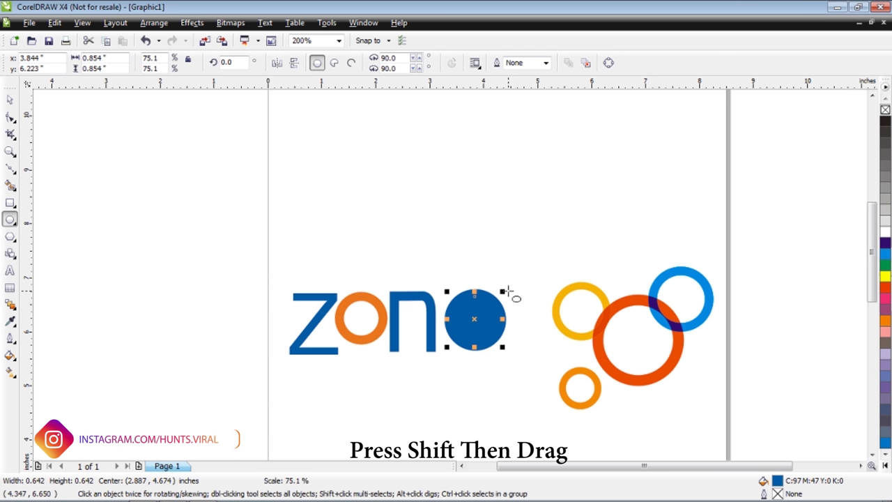
drag(511, 283, 504, 290)
click(886, 276)
click(10, 99)
drag(406, 241, 527, 380)
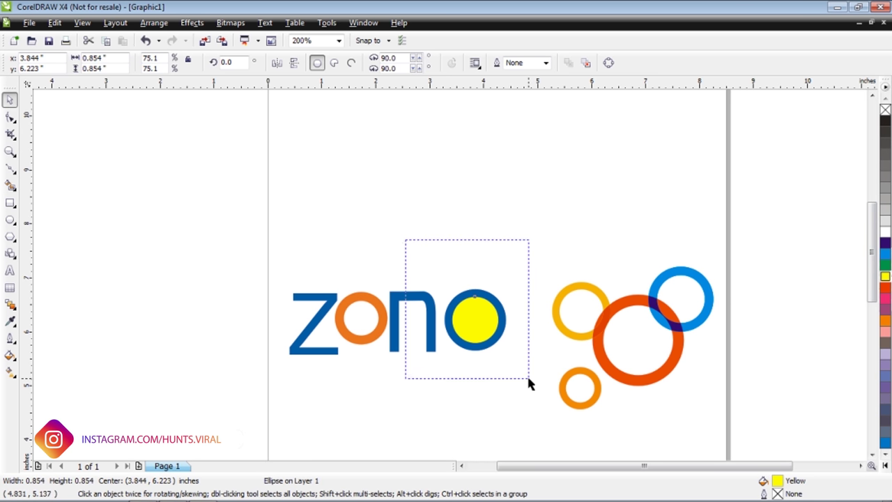
click(494, 65)
click(501, 221)
- Notch the ring by subtracting a right-shifted ring copy using Back Minus Front
click(496, 301)
key(plus)
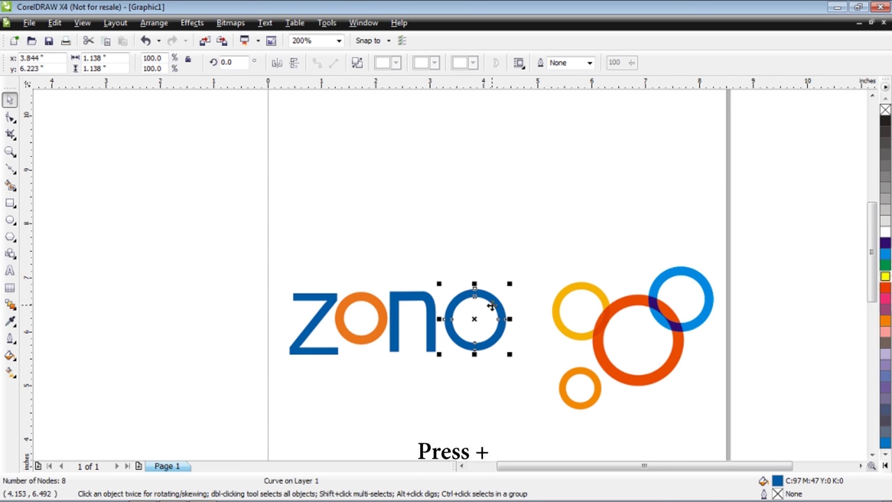
drag(492, 304, 524, 306)
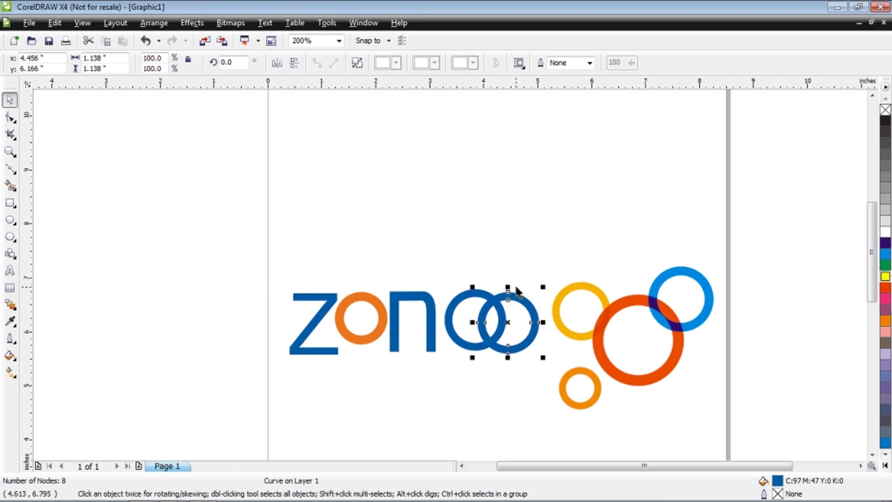
click(507, 279)
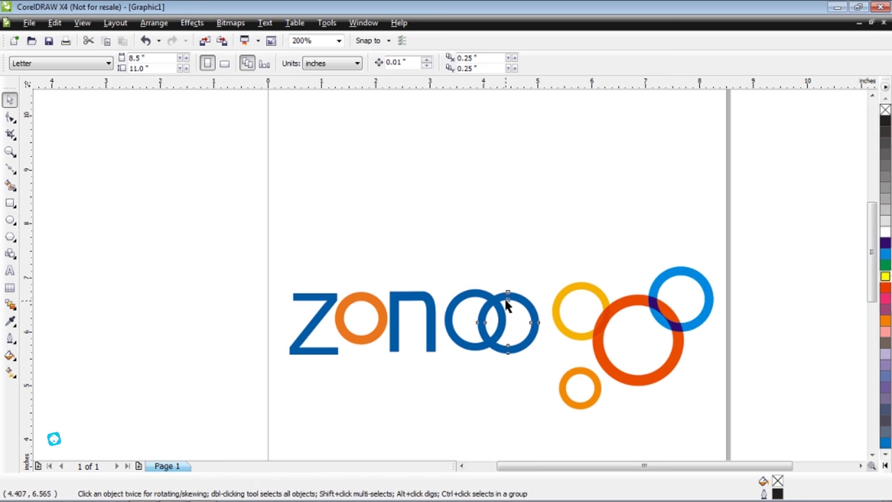
click(500, 305)
drag(438, 264, 562, 374)
click(479, 62)
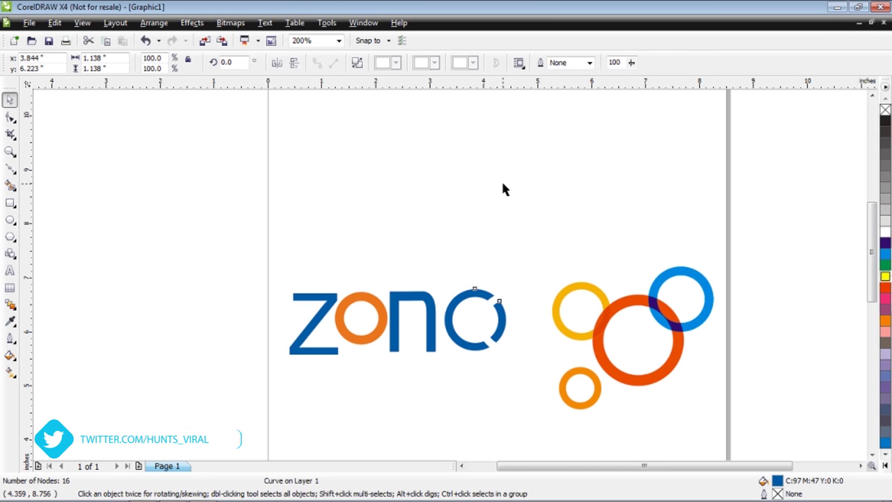
key(F6)
- Draw a rectangle and stretch it to cover the right side of the blue O
drag(493, 305, 534, 336)
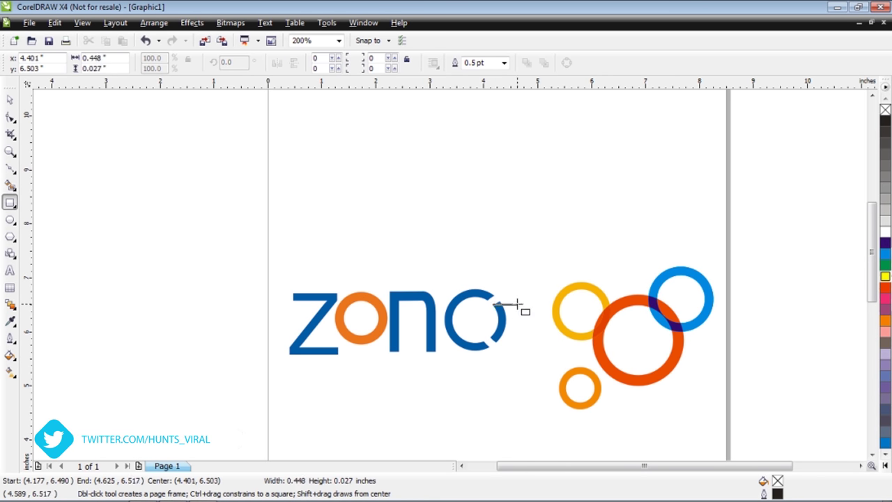
scroll(516, 306, up, 2)
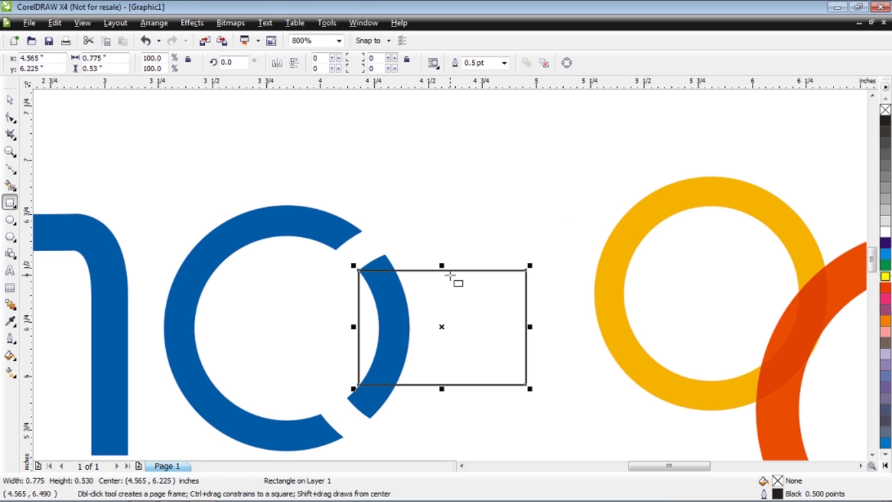
drag(444, 265, 444, 250)
drag(445, 386, 440, 419)
drag(356, 333, 342, 334)
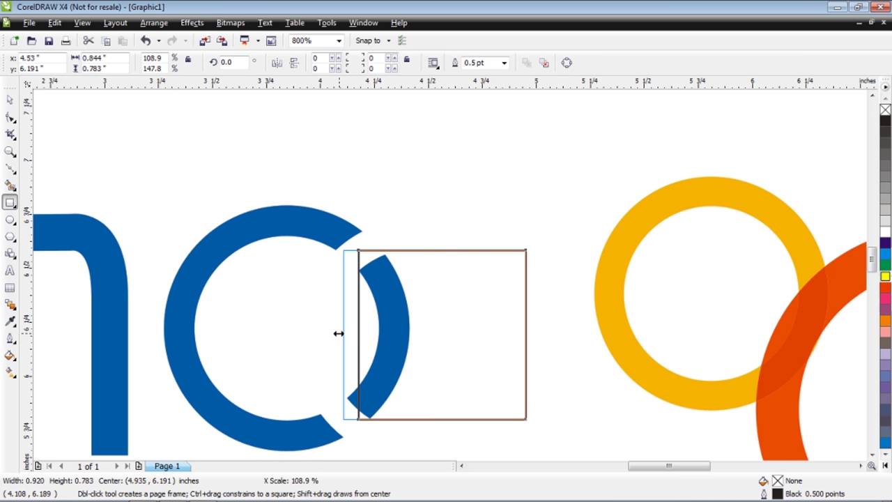
scroll(403, 319, down, 1)
drag(468, 332, 468, 337)
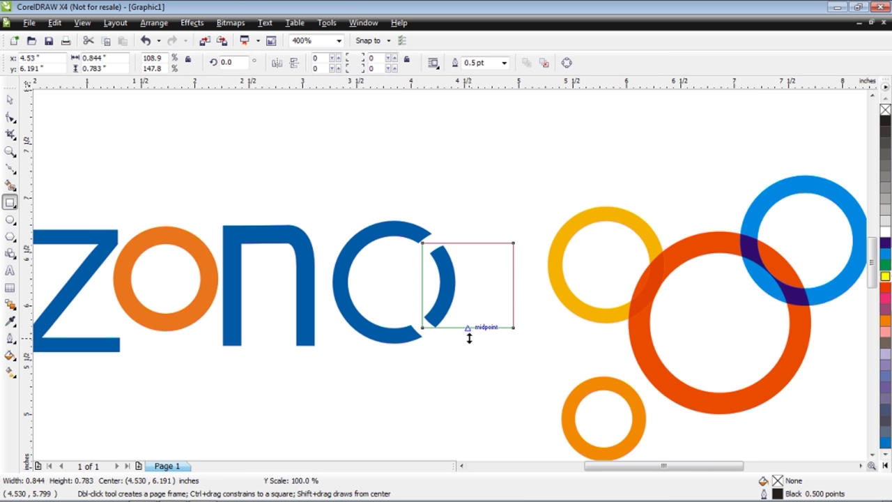
scroll(468, 335, up, 2)
drag(448, 237, 448, 244)
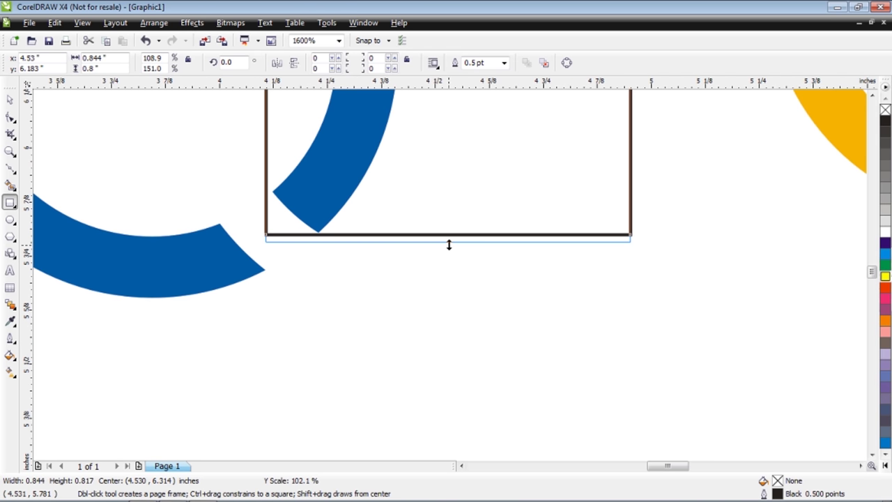
scroll(458, 279, down, 2)
scroll(454, 279, up, 1)
scroll(454, 279, down, 2)
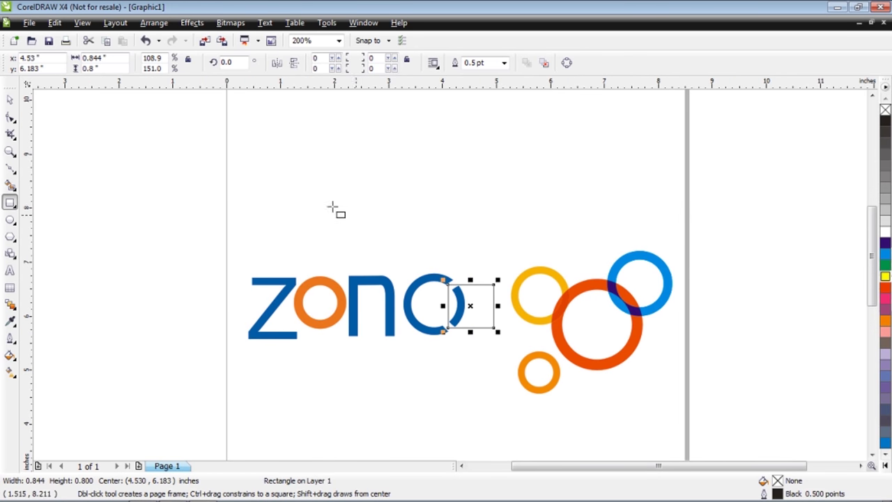
- Trim the O with the rectangle into a C, then draw a thin bar at its lower end
key(space)
drag(374, 243, 501, 341)
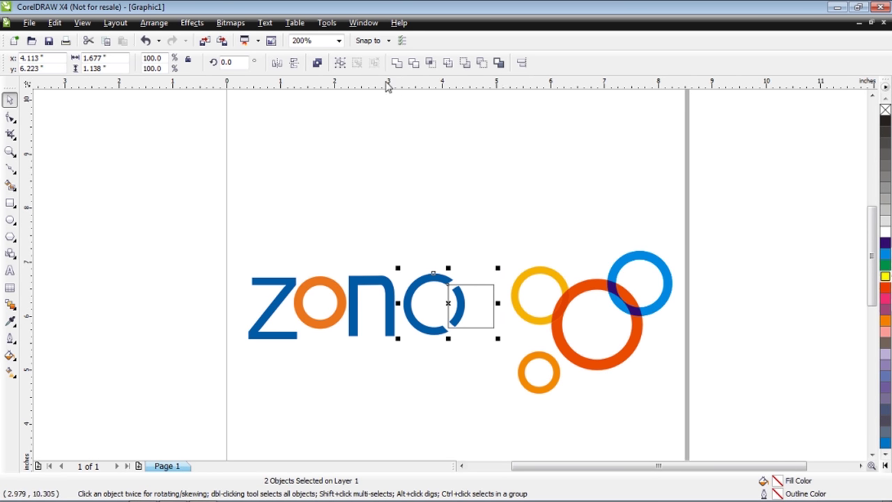
click(482, 63)
click(454, 207)
key(space)
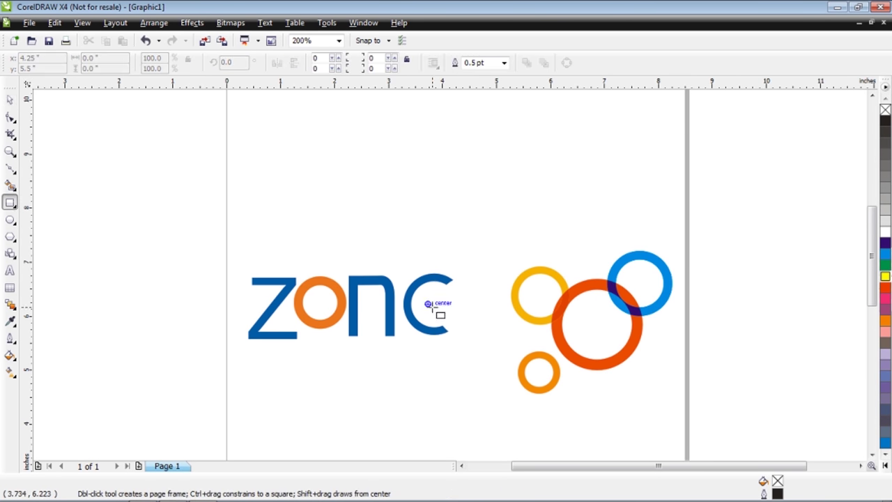
drag(443, 299, 451, 334)
- Widen the thin bar slightly, fill it dark blue and remove its outline
scroll(454, 335, up, 2)
scroll(452, 275, up, 2)
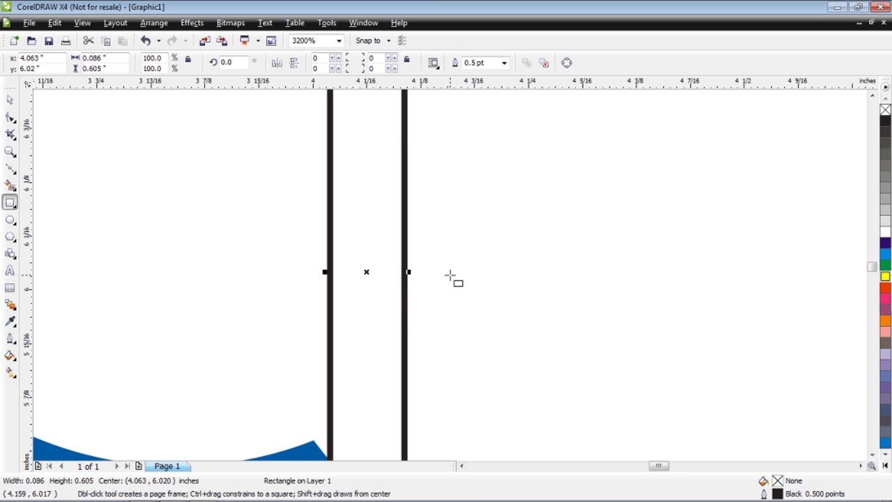
scroll(427, 319, down, 1)
drag(385, 272, 377, 272)
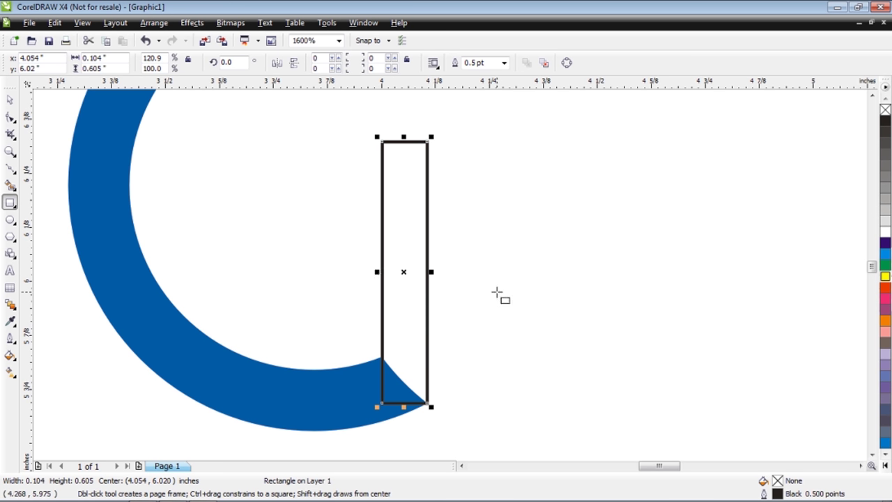
drag(886, 255, 847, 285)
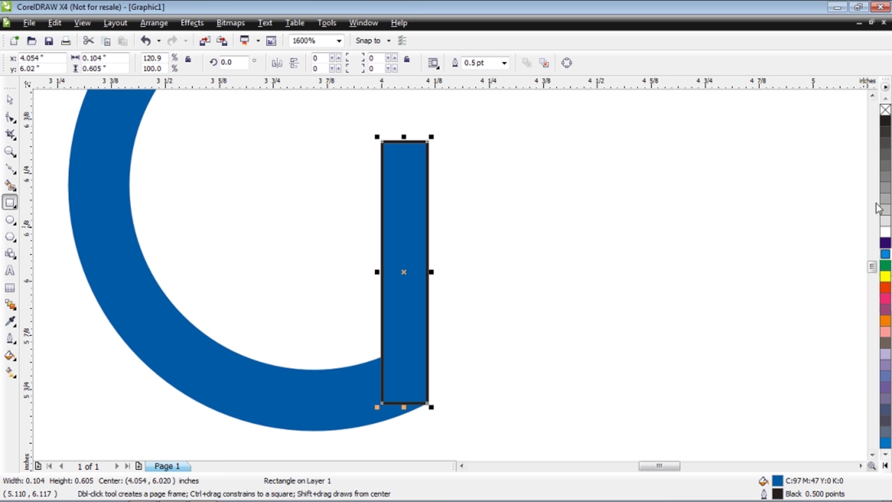
right_click(886, 110)
key(Escape)
- Delete the stray rectangle and weld the blue stem to the C to form a G
scroll(456, 304, up, 2)
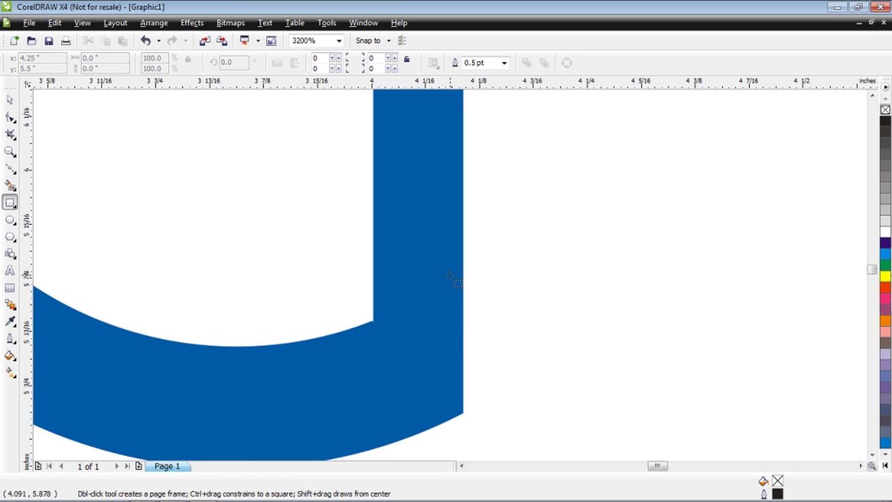
scroll(456, 279, down, 2)
scroll(451, 276, down, 1)
scroll(451, 276, down, 1)
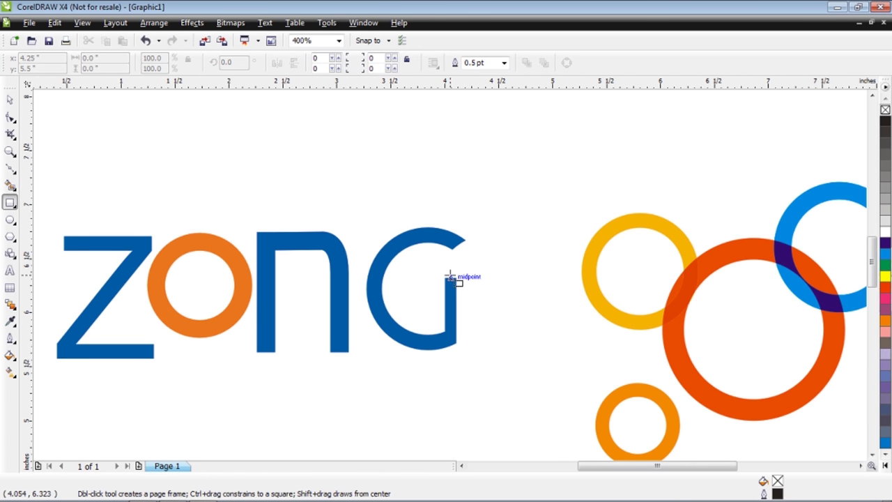
scroll(451, 276, down, 1)
drag(404, 223, 462, 335)
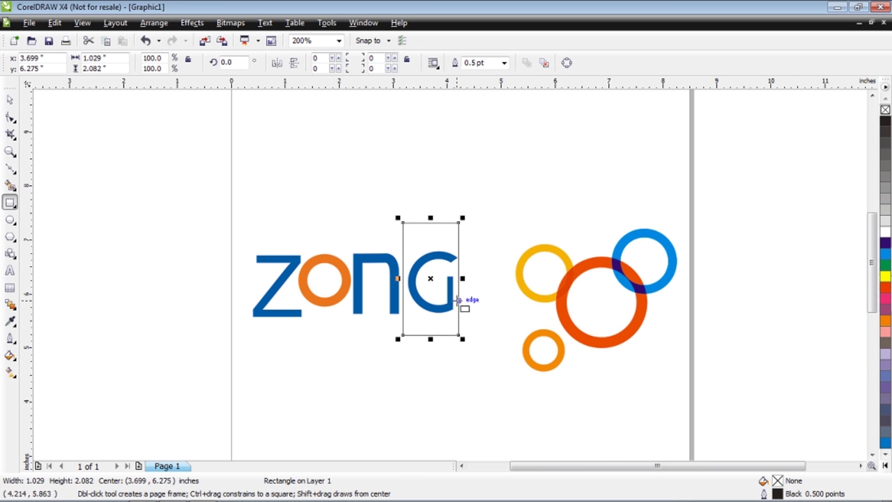
key(Delete)
key(space)
drag(399, 239, 473, 320)
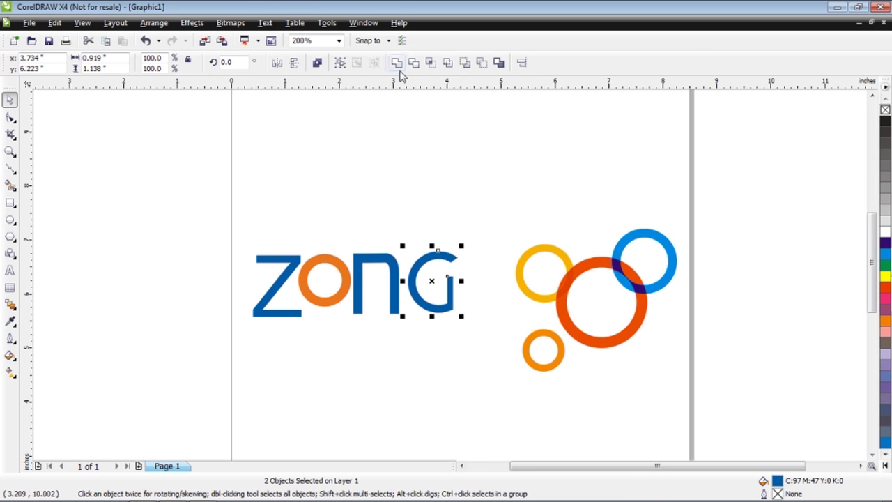
click(439, 205)
- Draw a 3-point rectangle tilted 47.3° over the G's upper tip
click(10, 207)
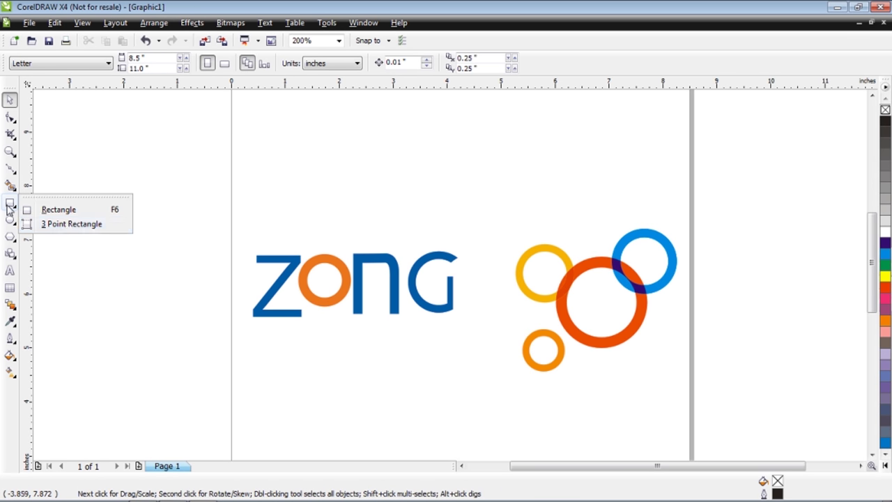
click(63, 230)
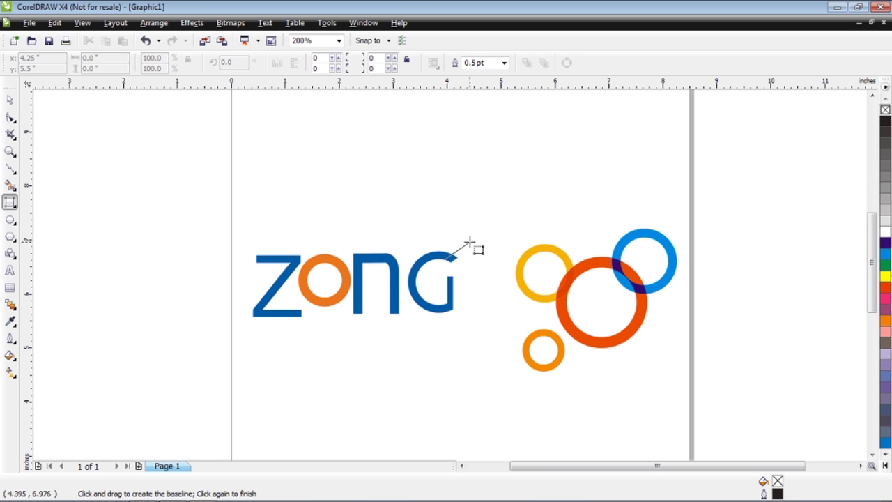
click(496, 262)
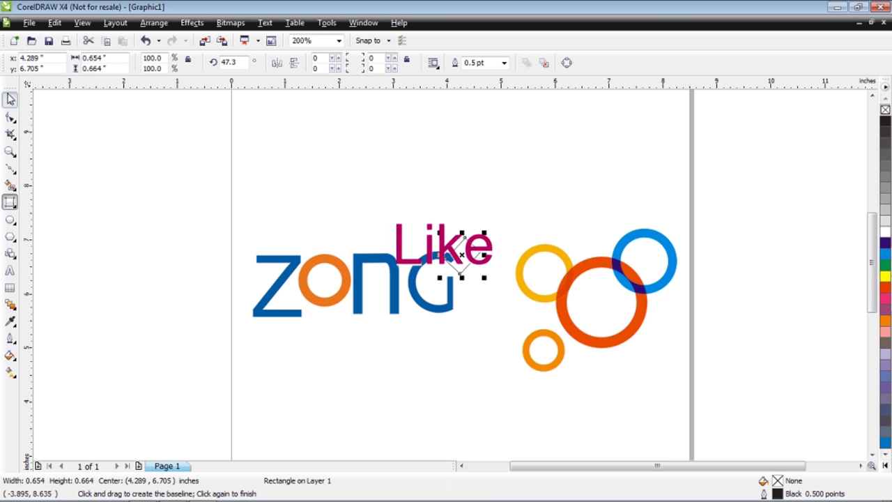
key(space)
scroll(462, 259, up, 4)
drag(507, 219, 519, 232)
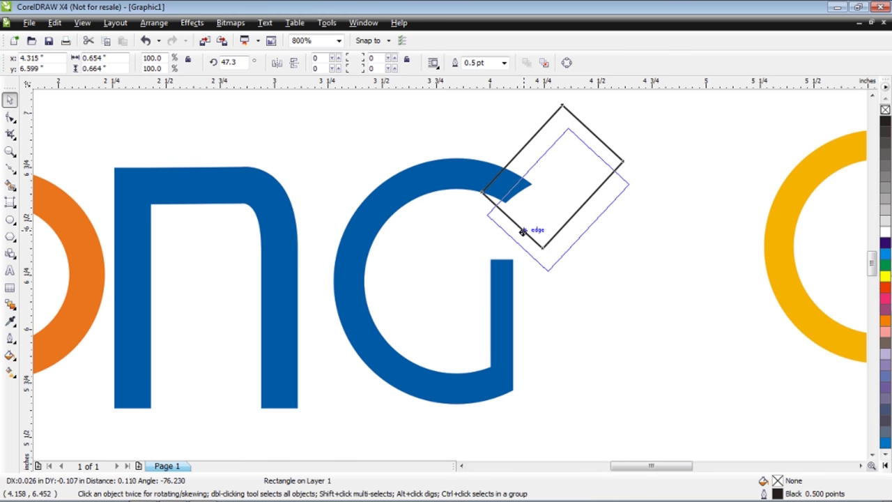
key(Escape)
scroll(403, 247, down, 2)
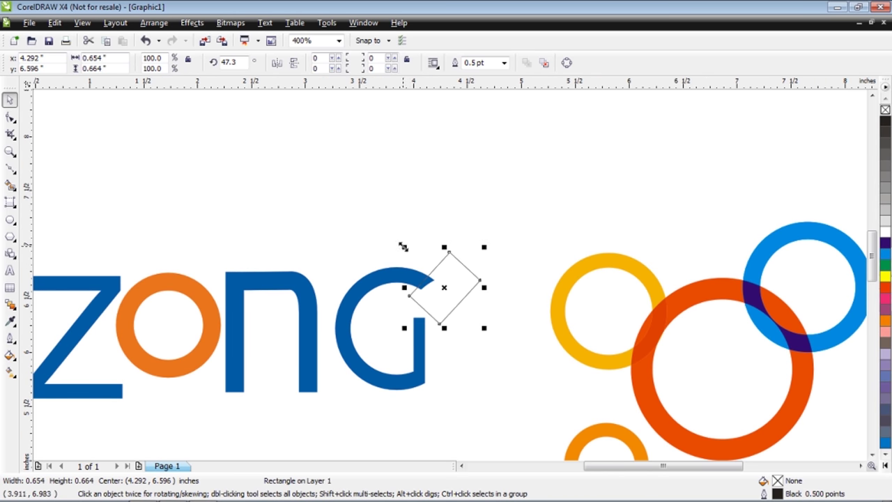
- Trim the G's tip with the tilted rectangle, then place a text cursor below ZONG
shift+click(383, 276)
click(481, 63)
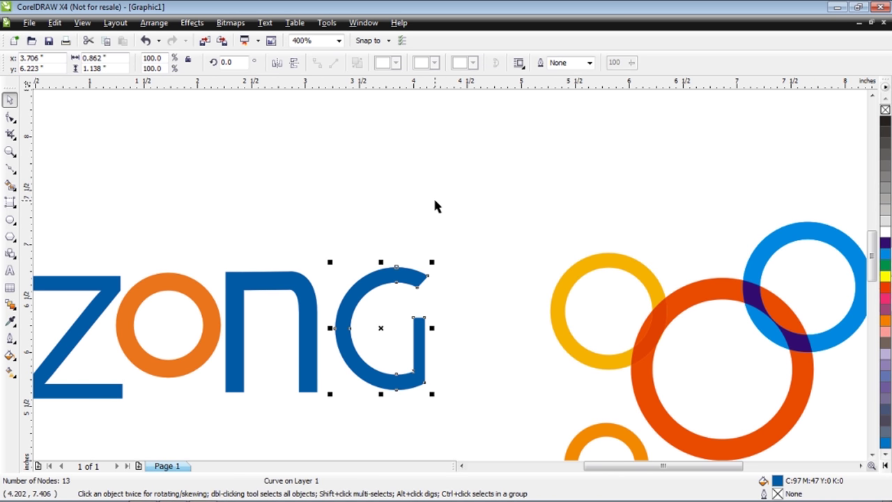
click(433, 196)
scroll(429, 336, down, 2)
scroll(428, 335, down, 1)
click(447, 268)
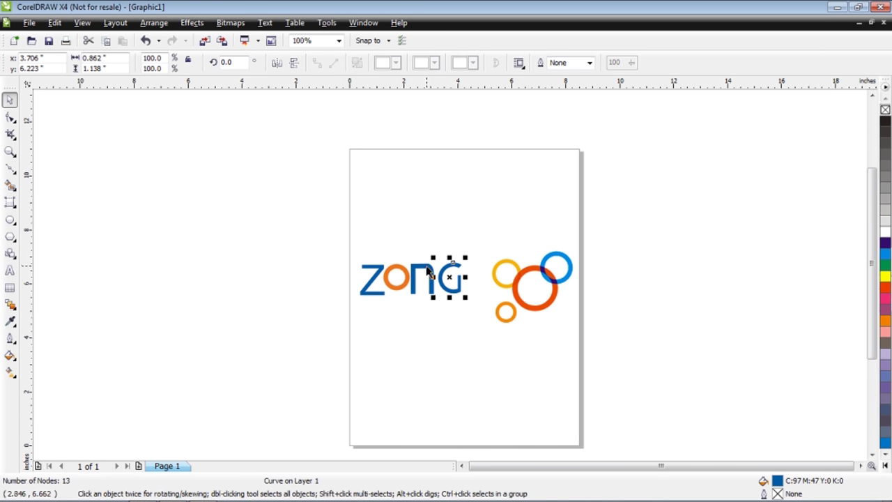
scroll(453, 272, up, 2)
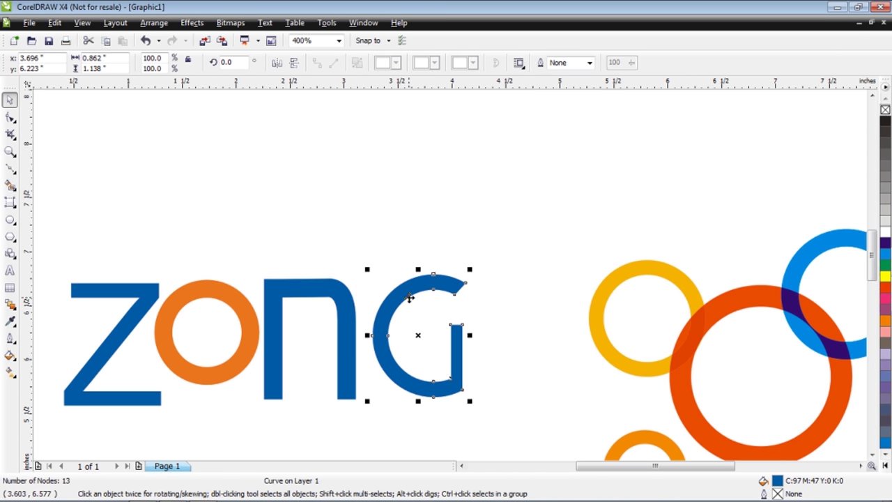
click(407, 242)
scroll(488, 293, down, 1)
scroll(527, 300, down, 1)
click(10, 270)
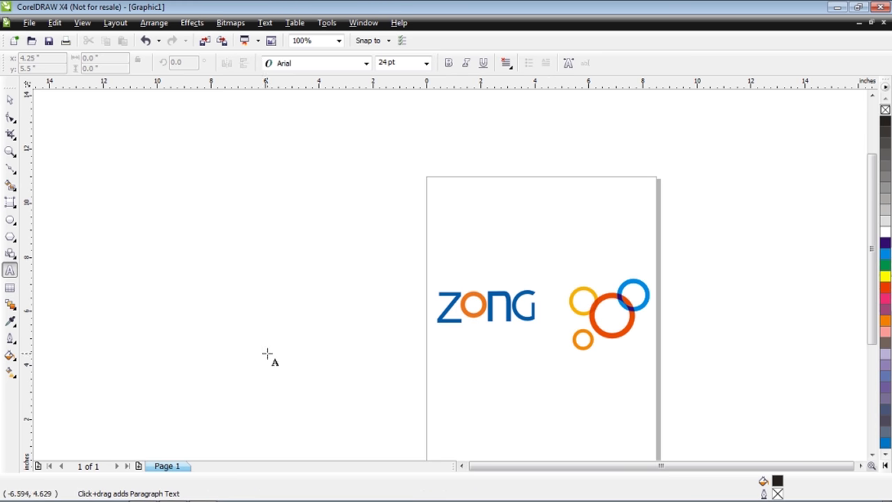
click(517, 334)
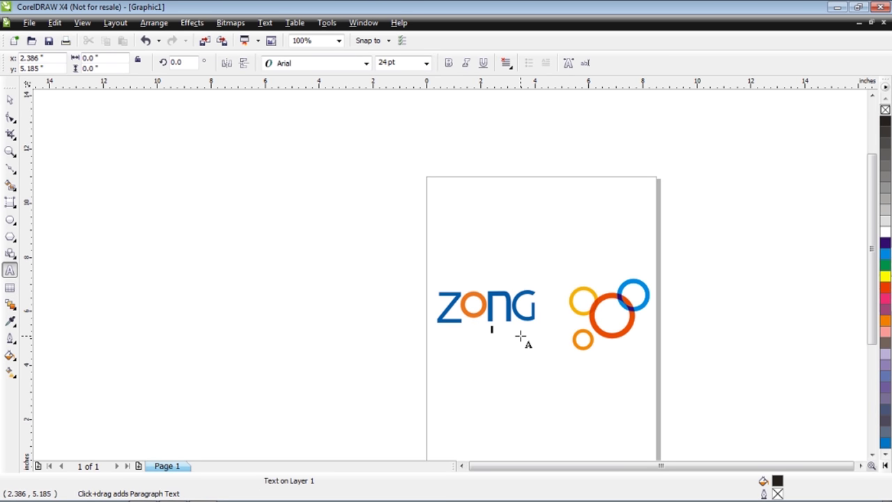
- Type the 'Say it all' tagline and move it under ZONG
text(Say it all)
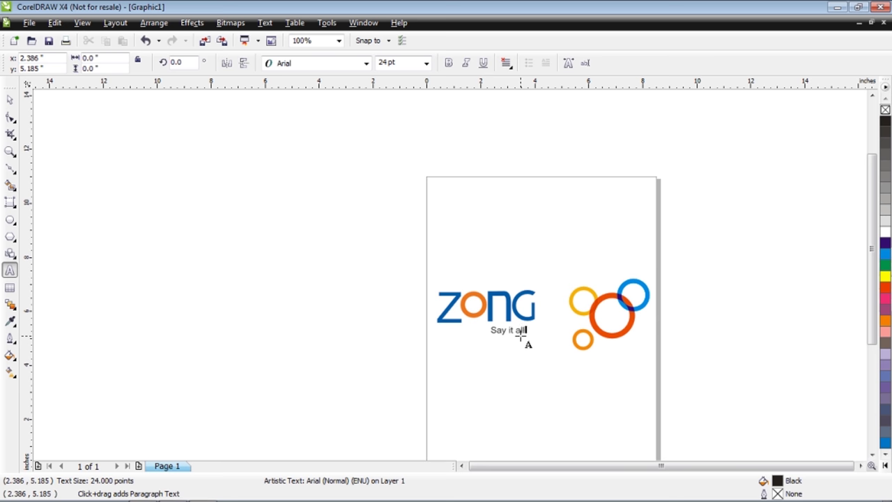
click(10, 99)
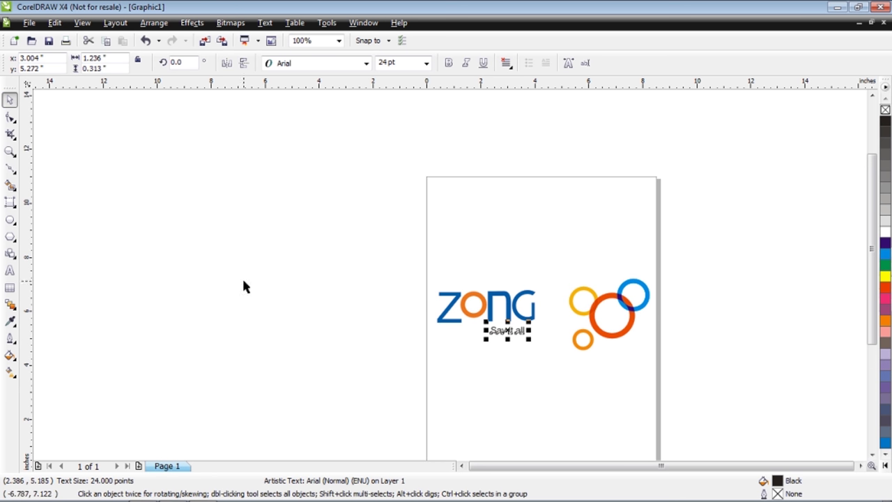
scroll(517, 331, up, 2)
drag(430, 269, 470, 250)
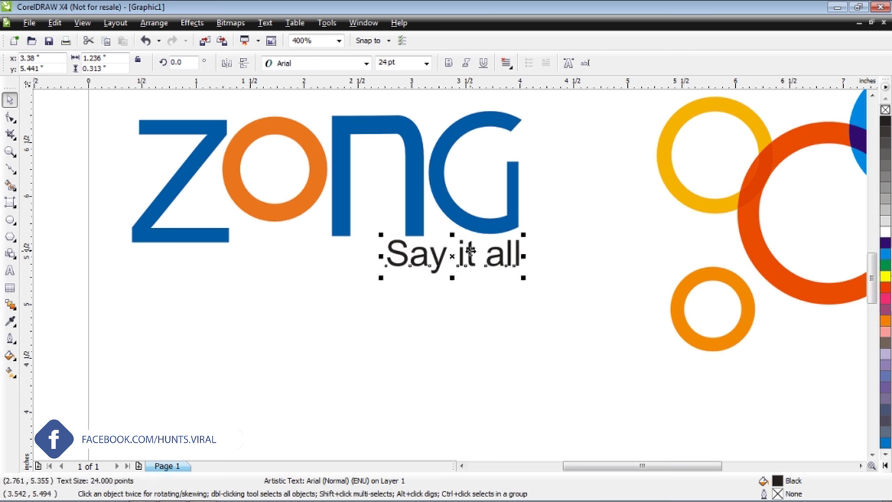
- Fill the tagline with olive RGB 168, 153, 86
double_click(781, 481)
click(668, 127)
click(613, 136)
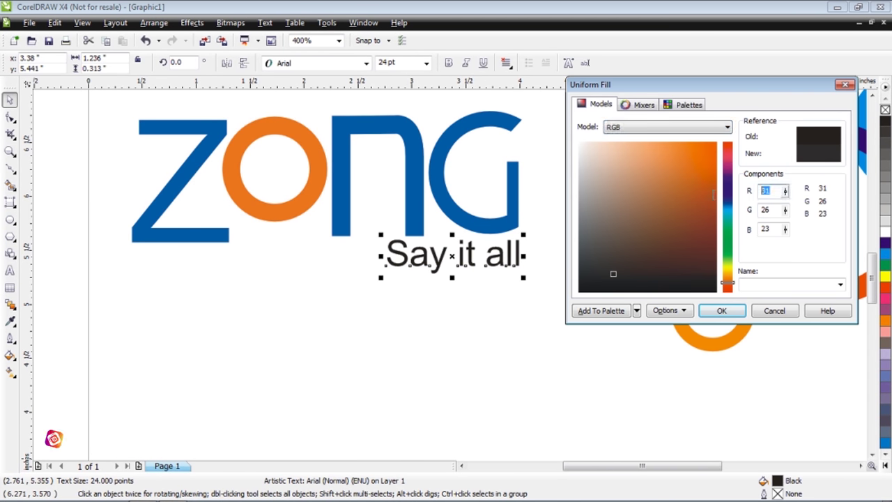
text(168)
key(Tab)
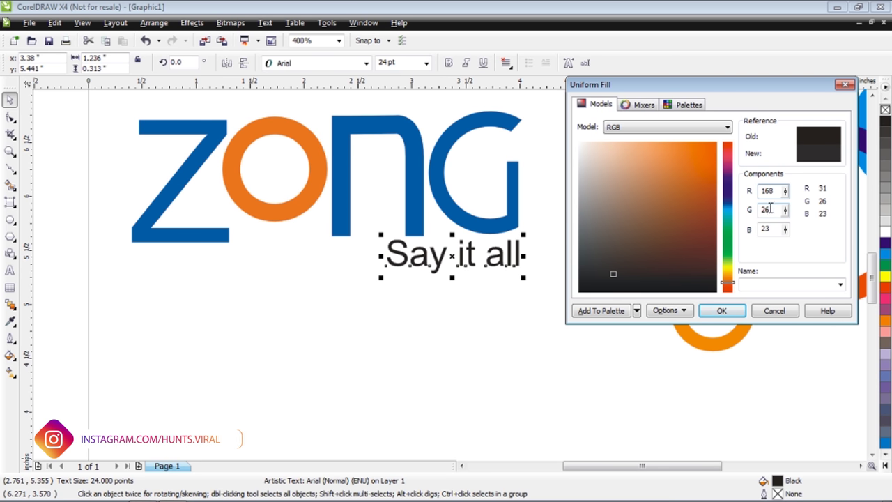
text(153)
key(Tab)
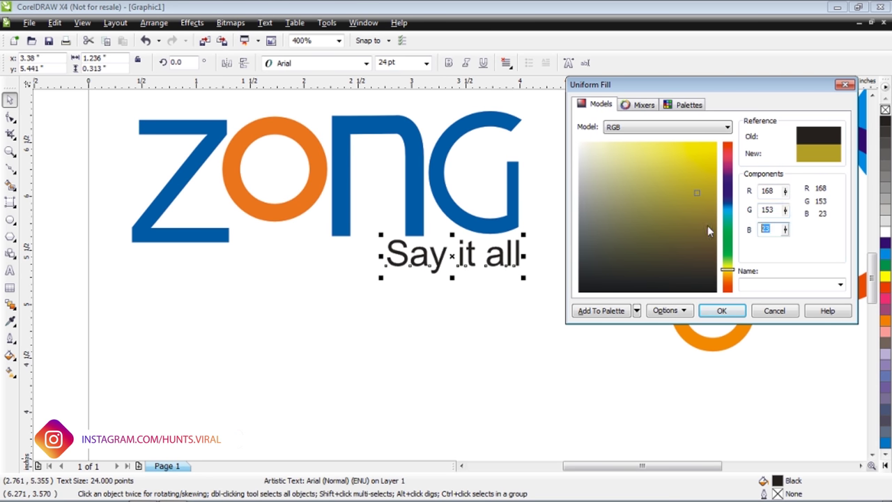
text(86)
click(725, 310)
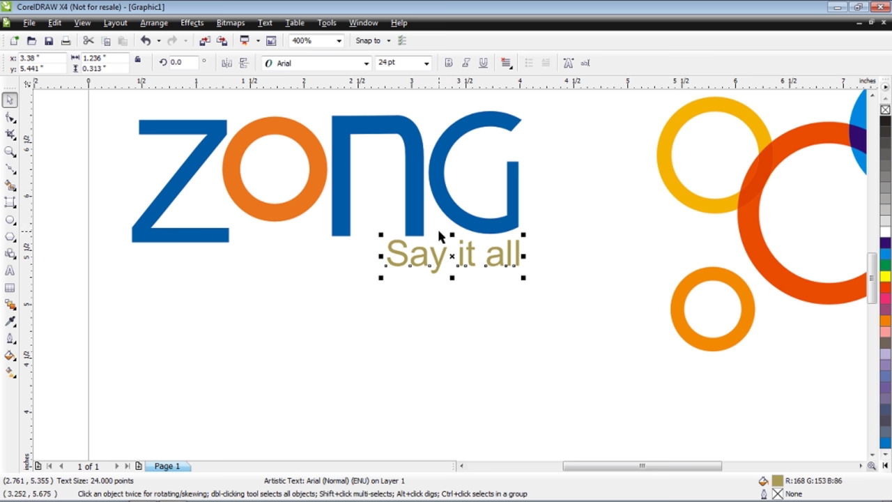
- Inspect the individual ZONG letter shapes and nudge the 'Say it all' tagline slightly down
click(140, 131)
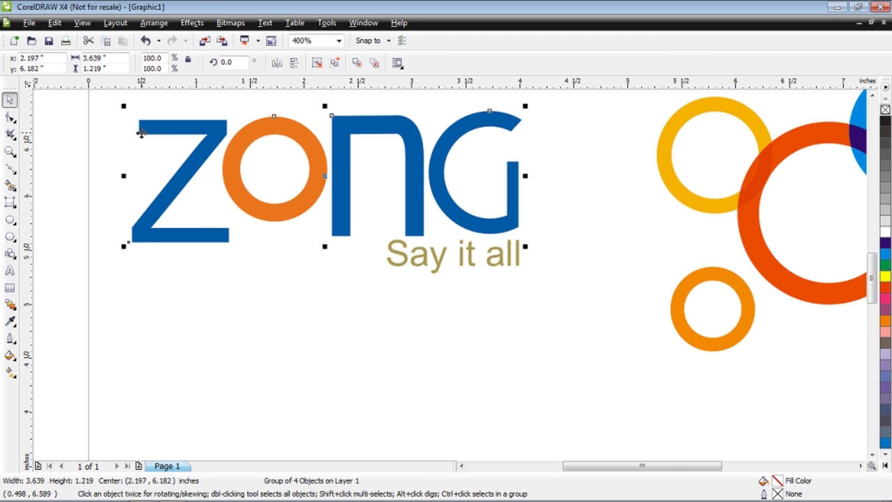
click(108, 134)
scroll(109, 134, down, 2)
scroll(450, 279, up, 2)
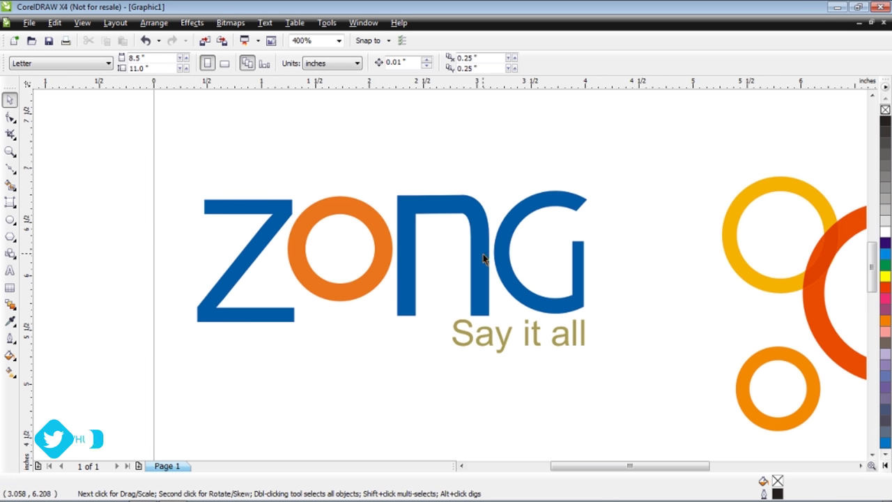
click(481, 258)
key(Escape)
click(479, 258)
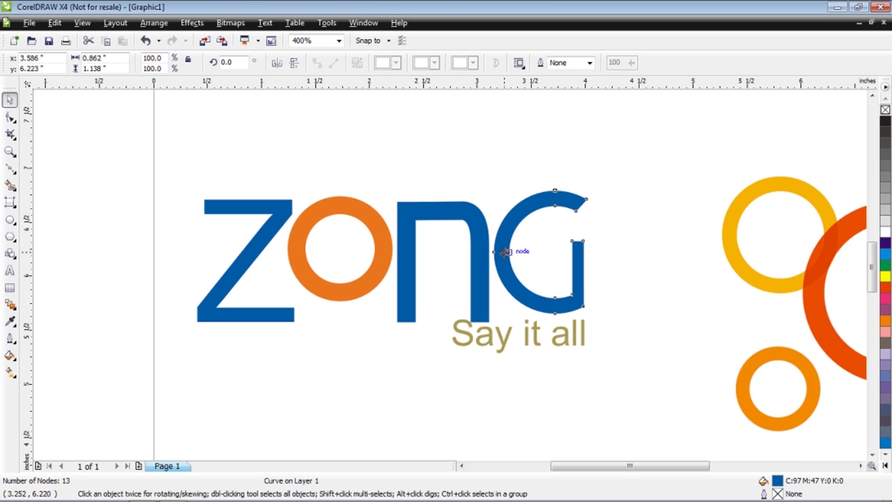
click(496, 255)
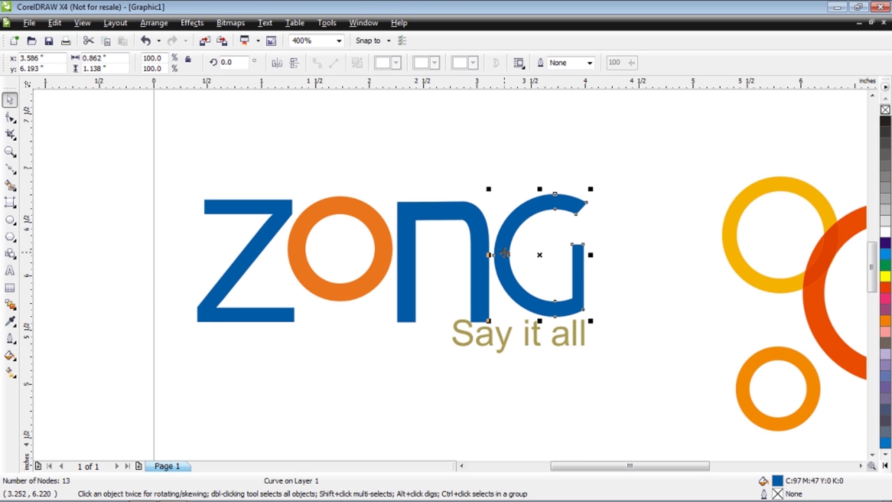
click(507, 338)
key(Down)
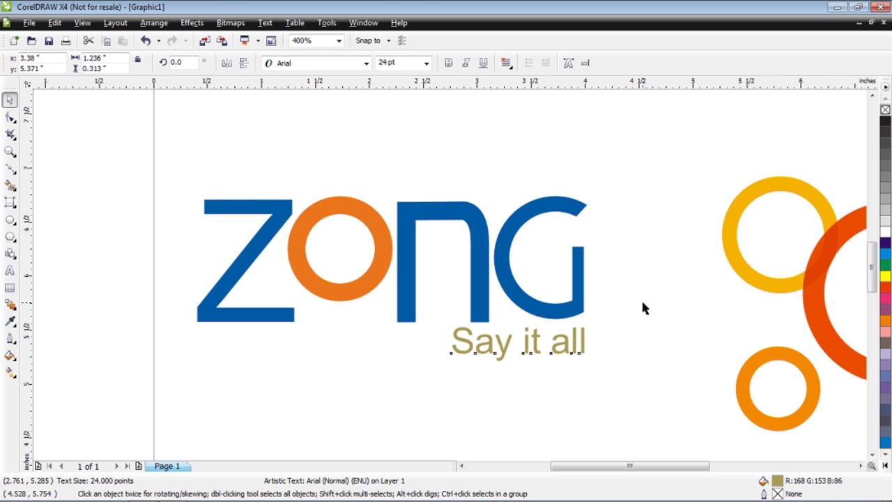
- Group the five ZONG wordmark parts and nudge the group to align with the circles
drag(185, 173, 633, 339)
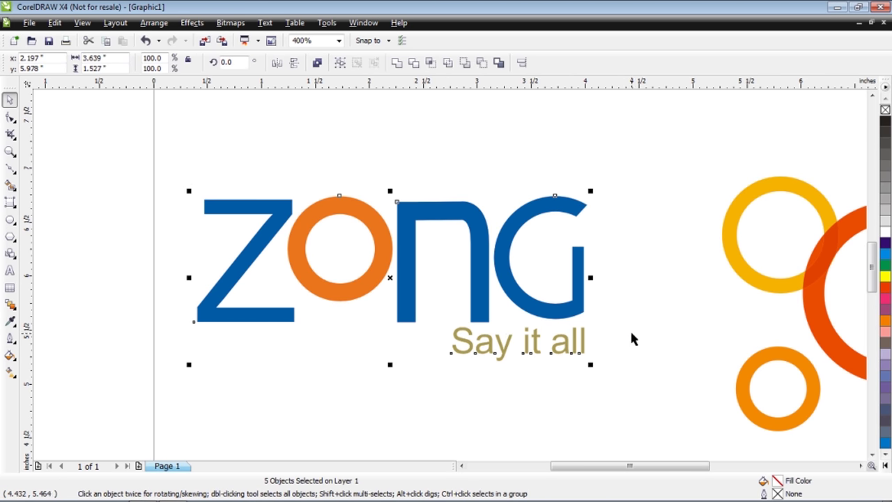
right_click(511, 282)
click(591, 164)
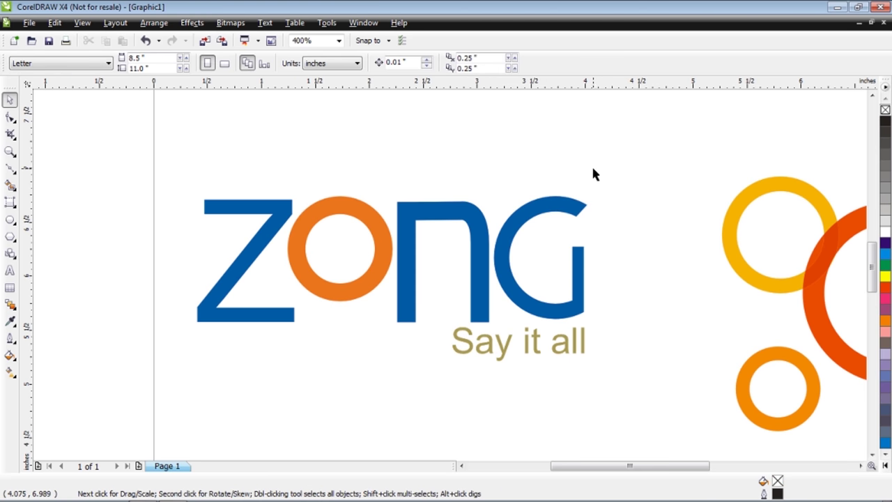
scroll(486, 301, down, 3)
mouse_move(447, 314)
mouse_down()
mouse_move(466, 317)
mouse_move(439, 302)
mouse_up()
click(460, 251)
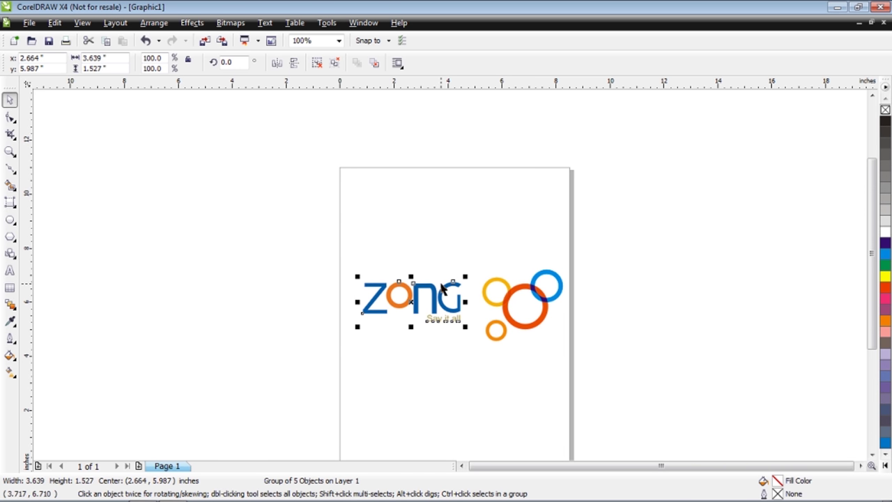
drag(441, 288, 457, 276)
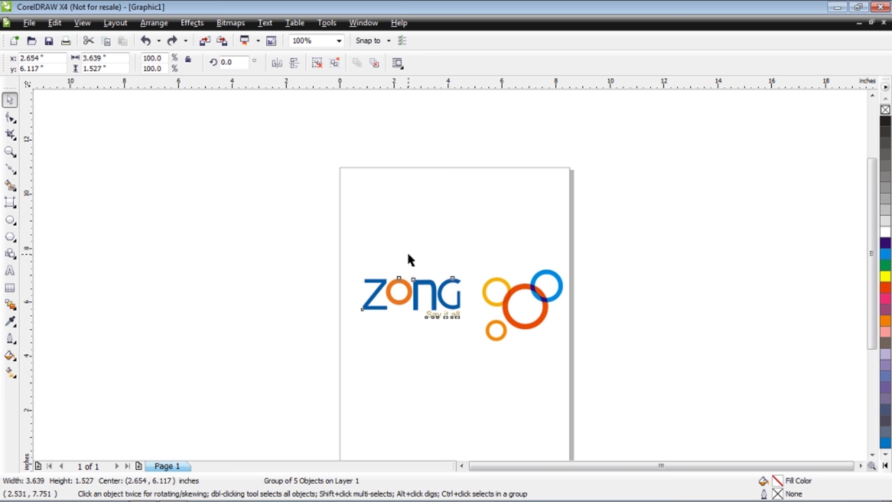
- Group the wordmark with the coloured circles into one logo and move it near the page top
drag(317, 249, 584, 349)
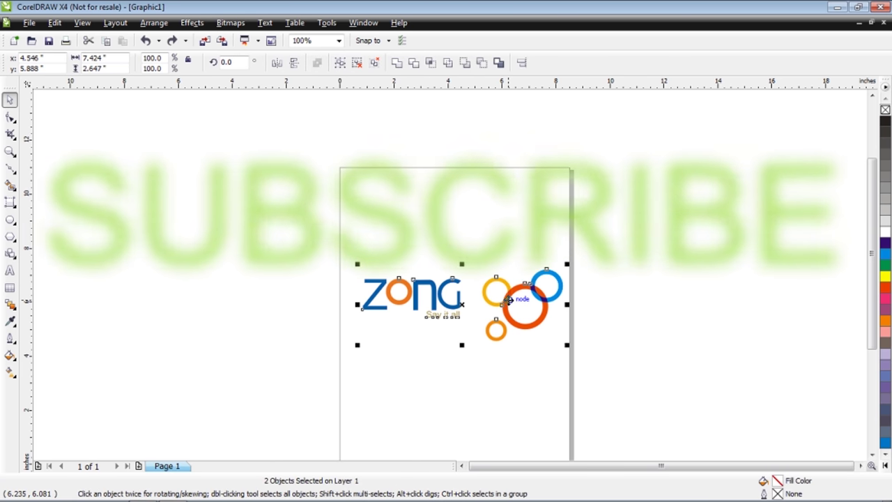
right_click(510, 300)
click(520, 75)
click(513, 188)
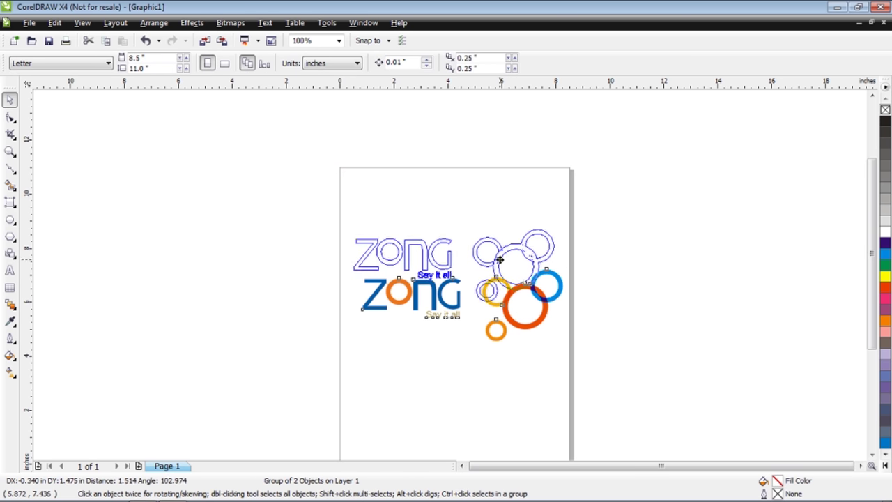
drag(510, 307, 502, 238)
key(F3)
scroll(378, 270, up, 1)
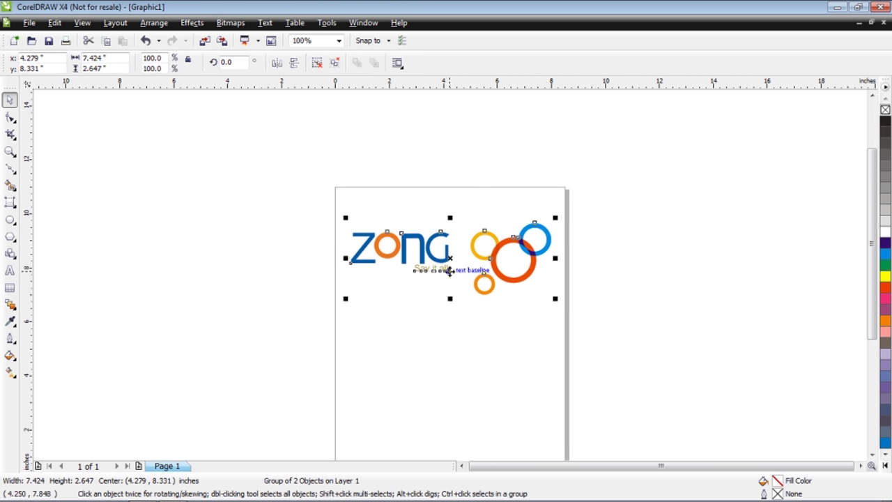
- Draw a white-filled, red-outlined rectangle around the logo and send it behind the logo
click(9, 202)
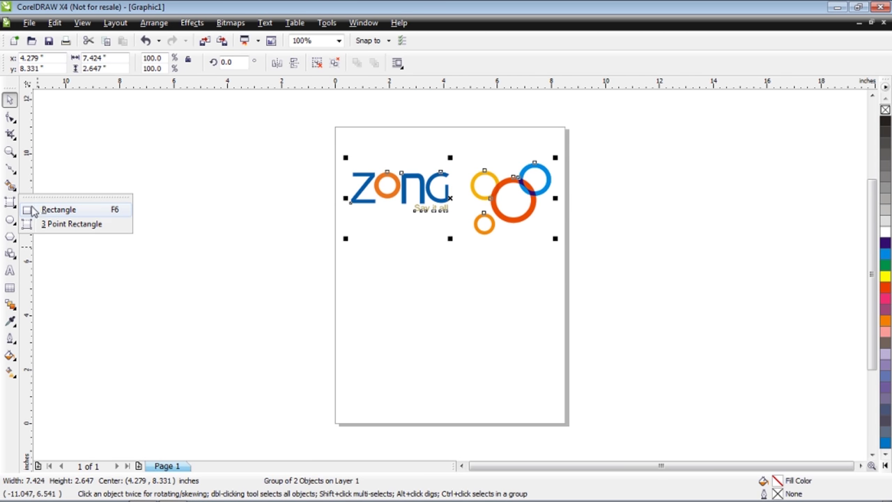
click(60, 207)
drag(341, 153, 556, 241)
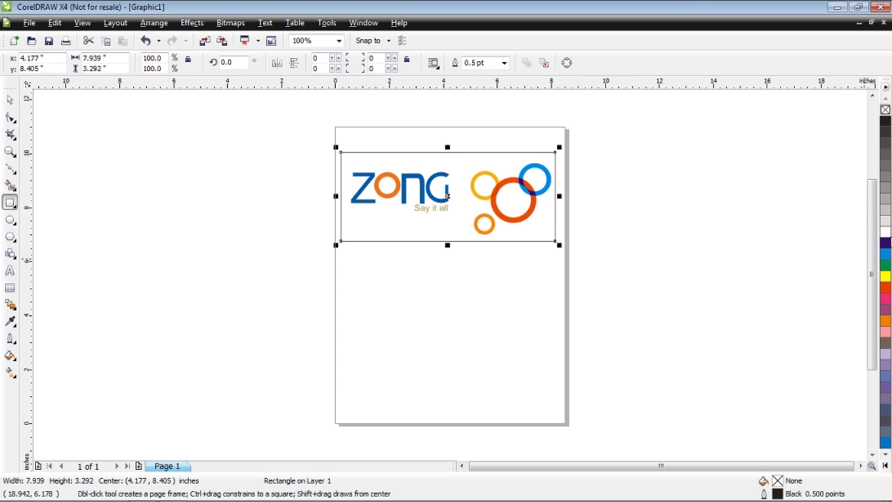
click(885, 233)
right_click(886, 287)
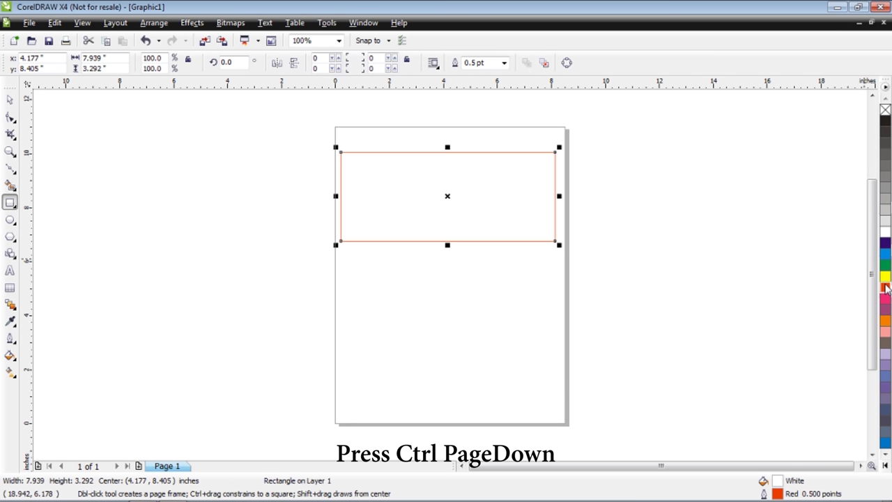
key(ctrl+Page_Down)
- Set the red box outline width to 4.0 pt
click(505, 63)
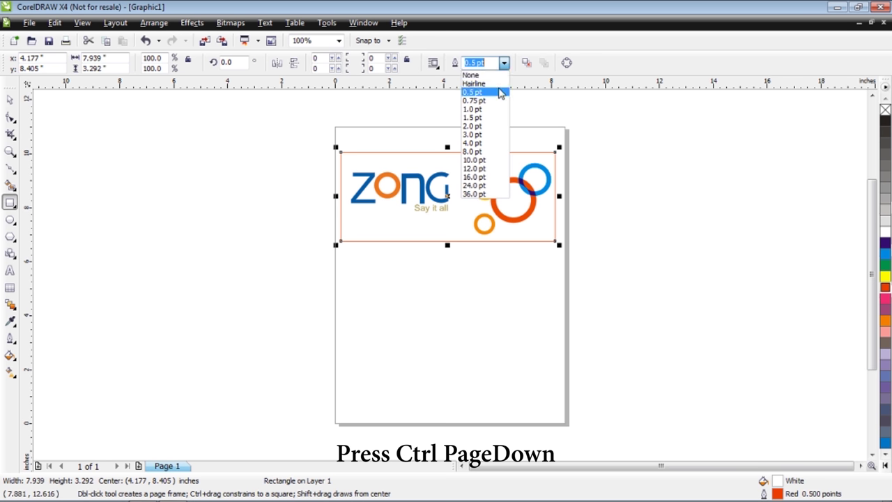
click(497, 126)
click(504, 63)
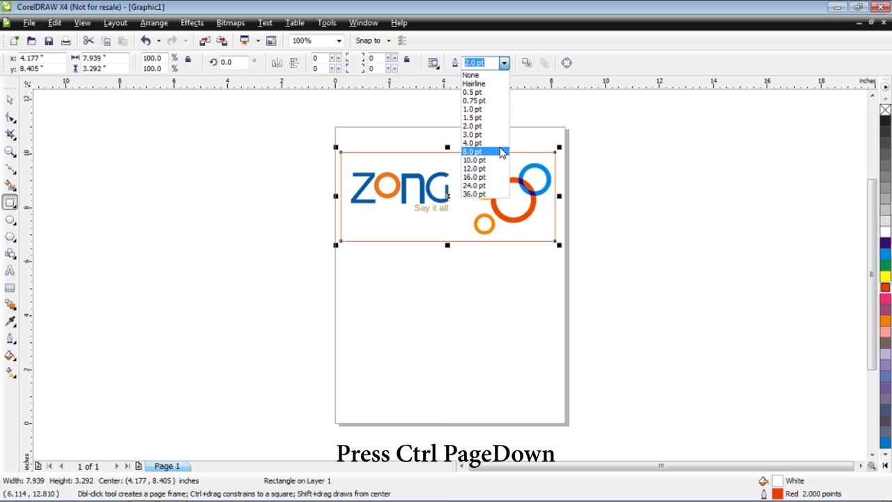
click(501, 149)
key(space)
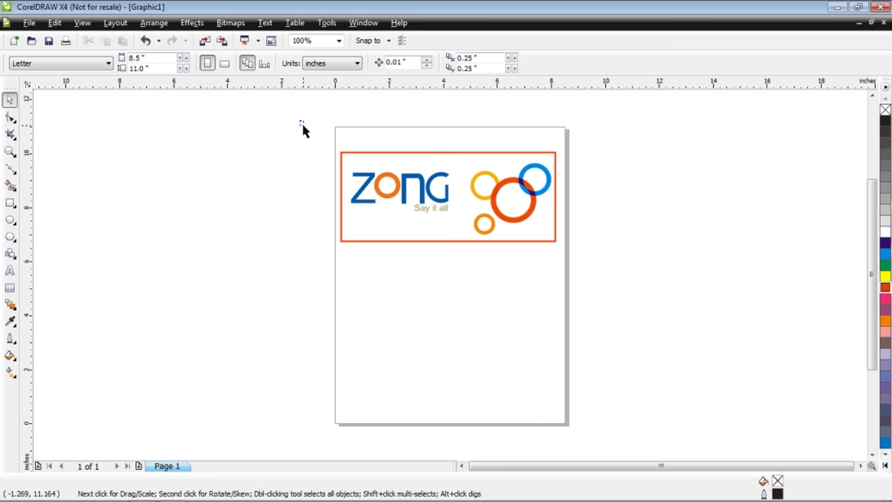
- Combine the logo and its red box, move them up, and place a duplicate below
drag(301, 123, 571, 265)
key(Escape)
drag(502, 206, 524, 182)
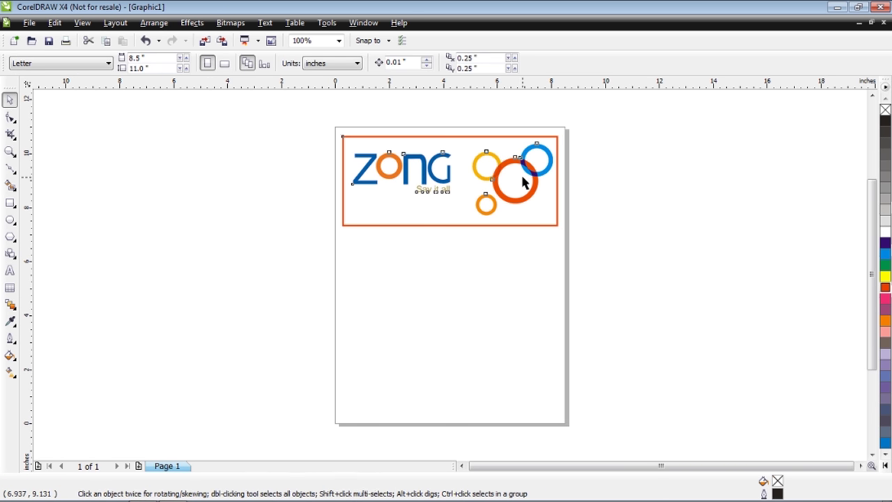
key(plus)
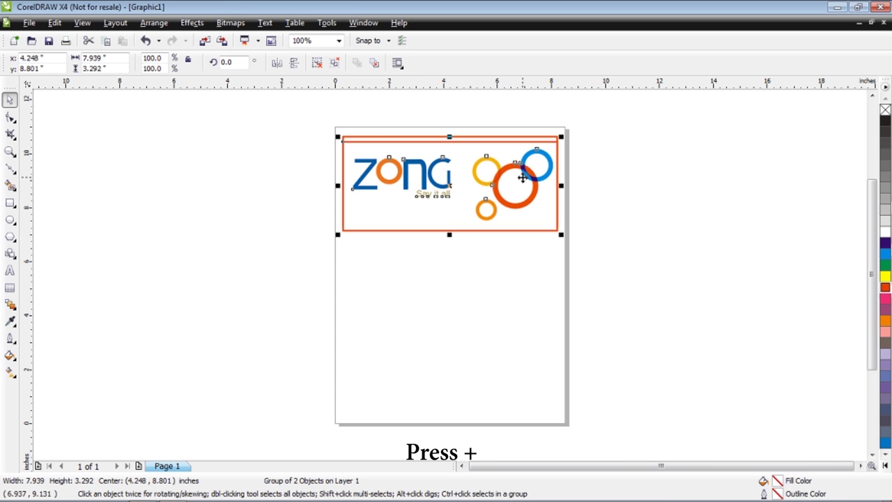
click(491, 184)
click(483, 204)
click(484, 211)
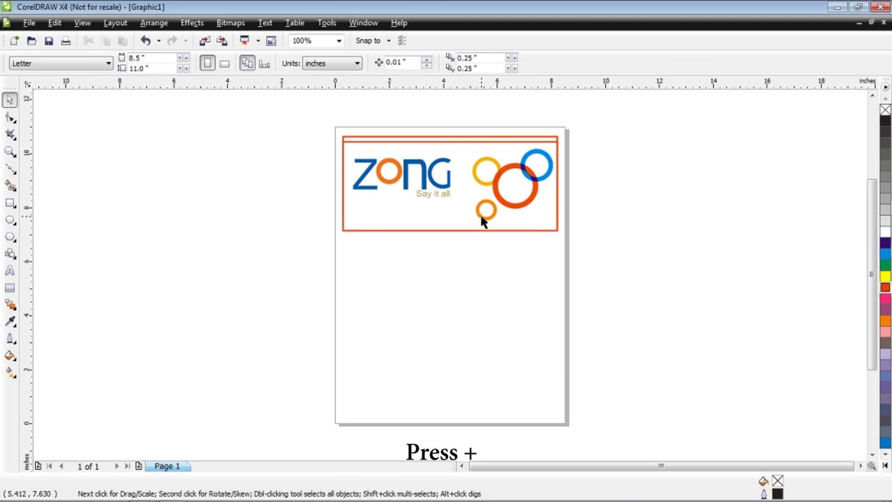
click(482, 202)
drag(482, 202, 469, 297)
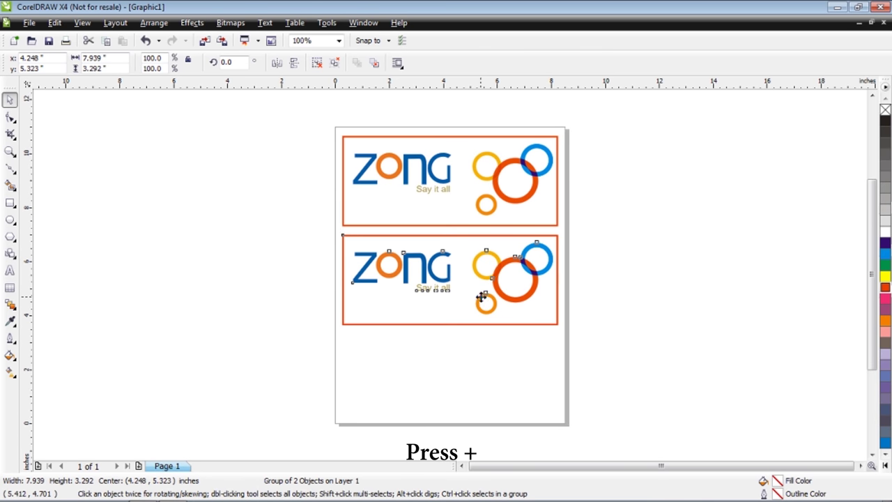
- Duplicate the boxed logo again and move the copy into a third row
key(plus)
drag(482, 297, 482, 390)
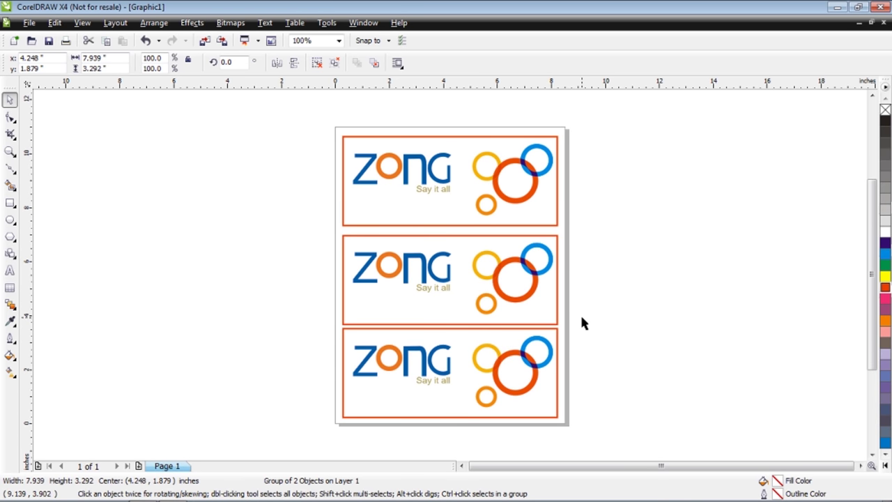
click(583, 323)
click(10, 203)
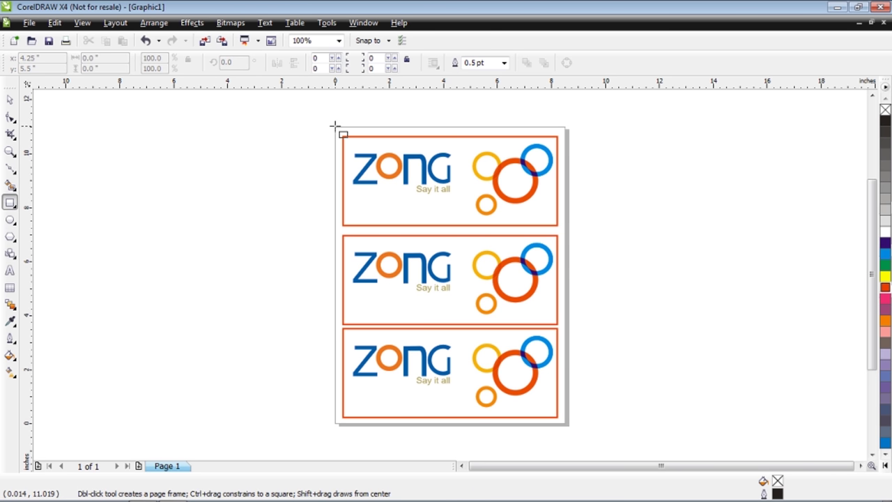
- Draw a page-sized dark blue rectangle and send it behind the three logo boxes
mouse_move(335, 126)
mouse_down()
mouse_move(372, 425)
mouse_move(583, 430)
mouse_move(565, 423)
mouse_up()
drag(566, 424, 567, 424)
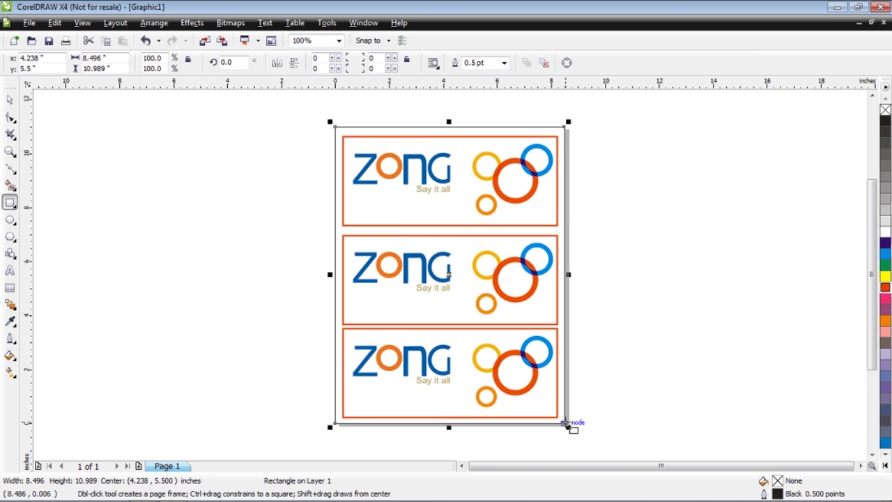
click(885, 246)
key(ctrl+Page_Down)
key(ctrl+Page_Down)
key(ctrl+Page_Down)
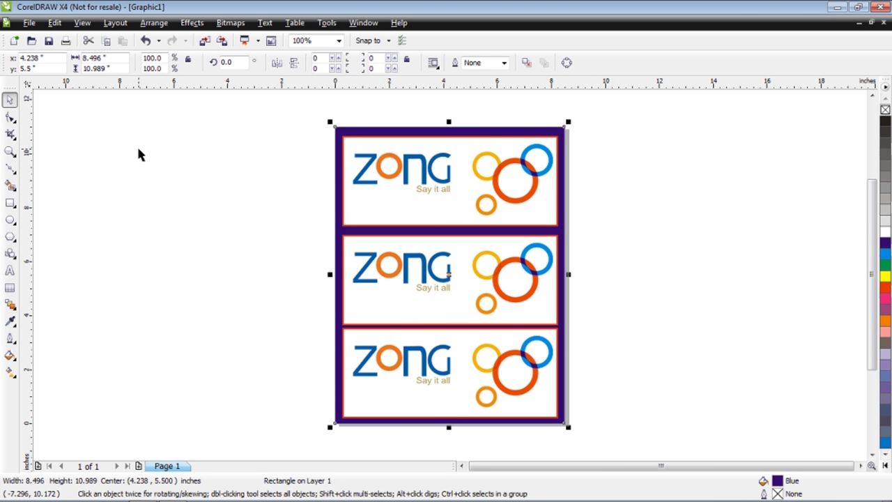
click(443, 273)
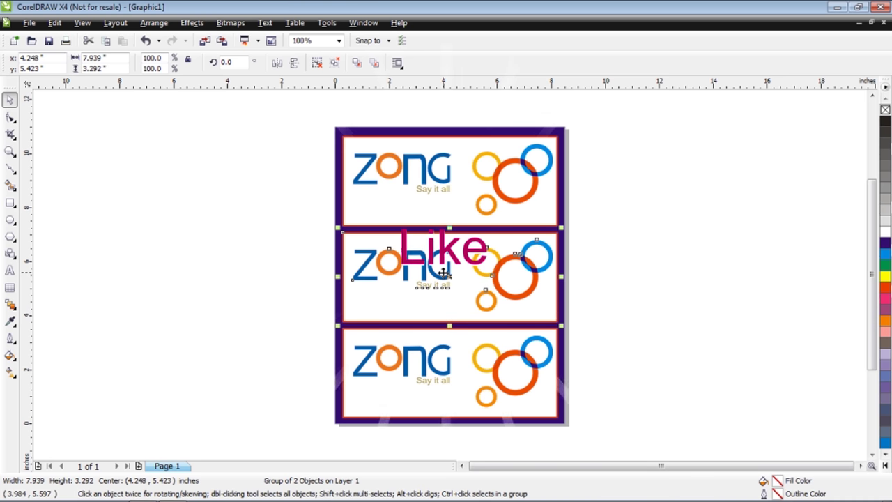
drag(265, 104, 598, 424)
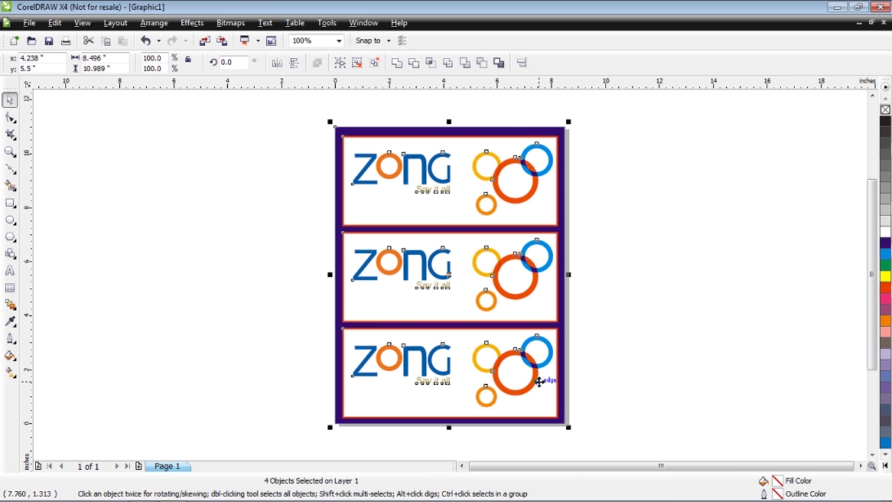
right_click(490, 320)
click(525, 119)
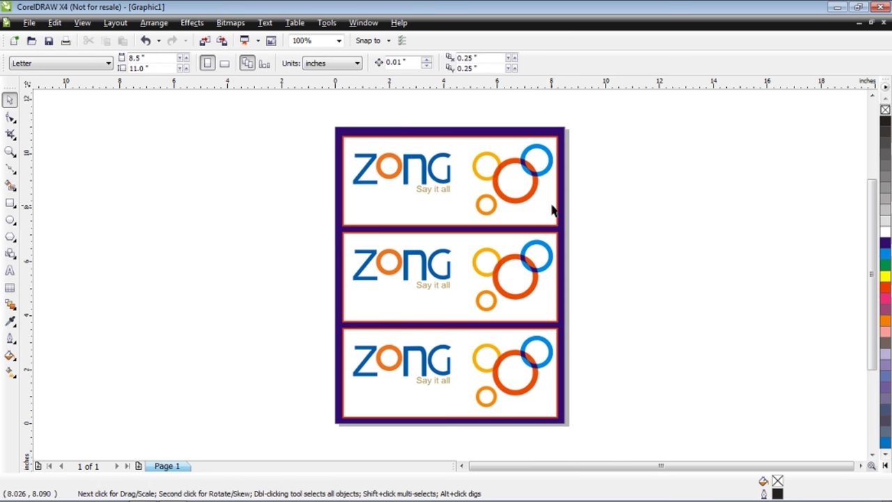